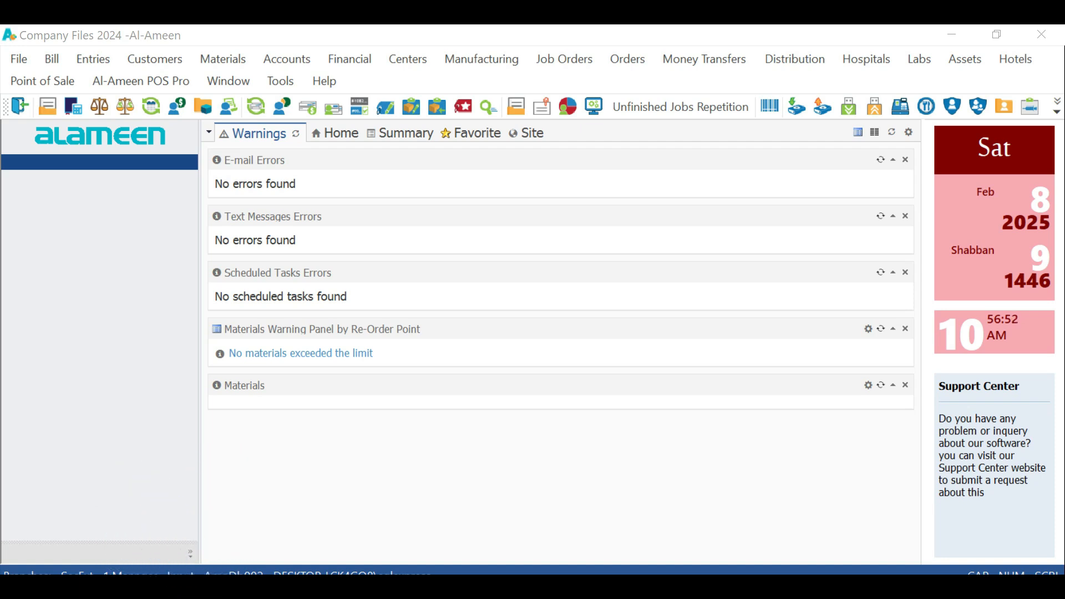
# Open a new Purchase bill for entering the vendor's materials
pyautogui.click(52, 59)
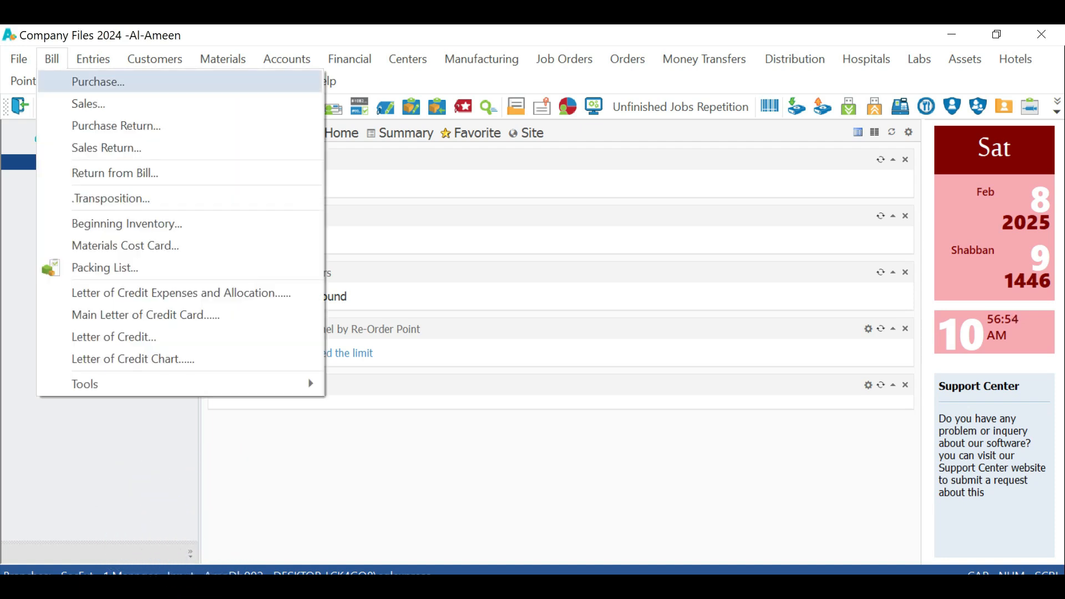
pyautogui.press('Return')
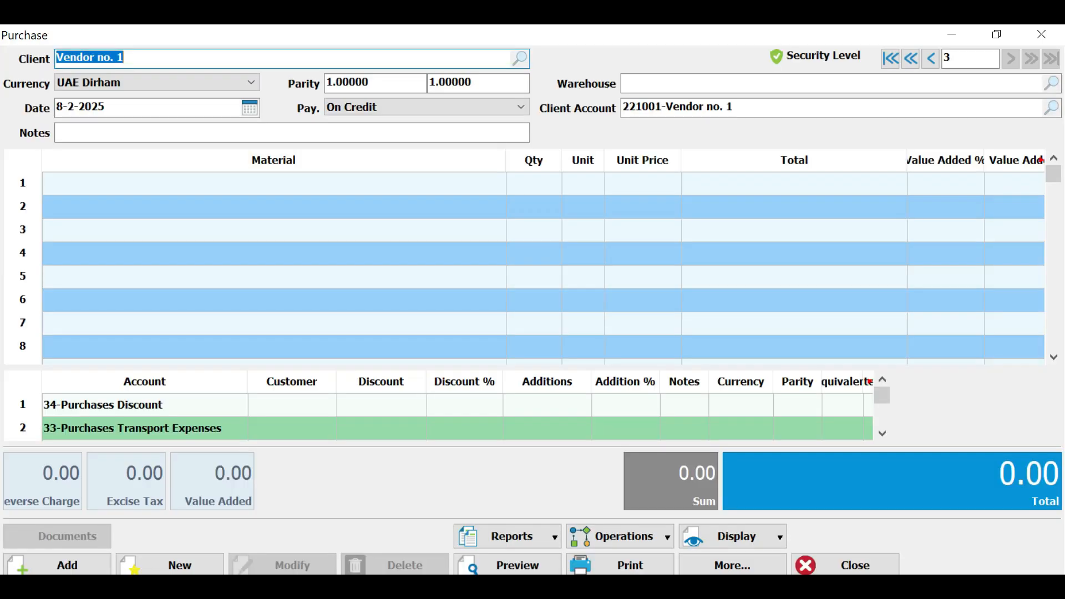
pyautogui.click(135, 56)
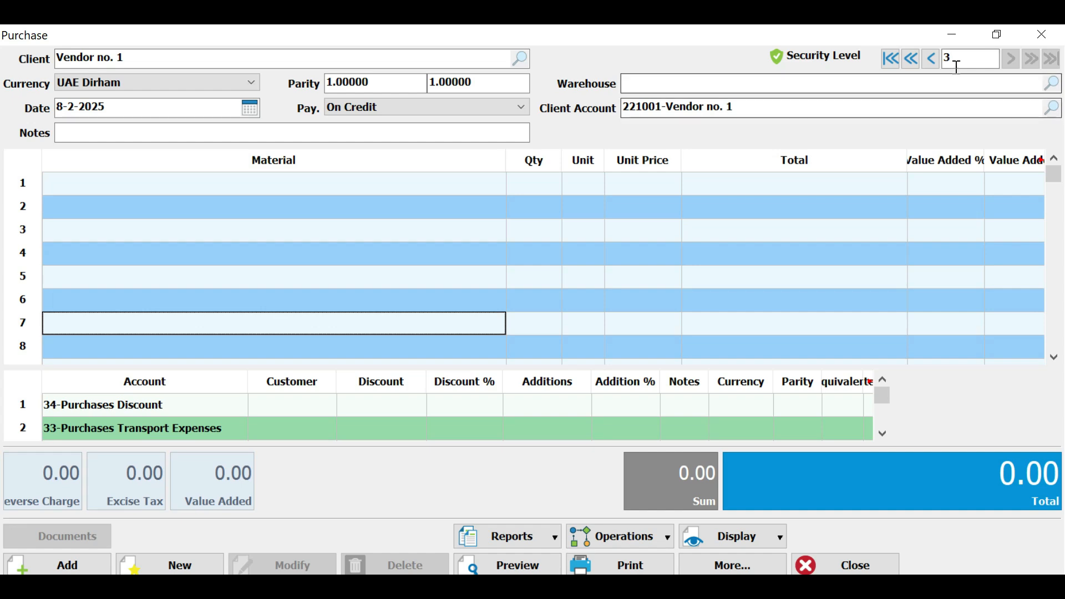
# Minimize the accounting program and open the invoice workbook from the desktop in Excel
pyautogui.click(952, 34)
pyautogui.click(952, 35)
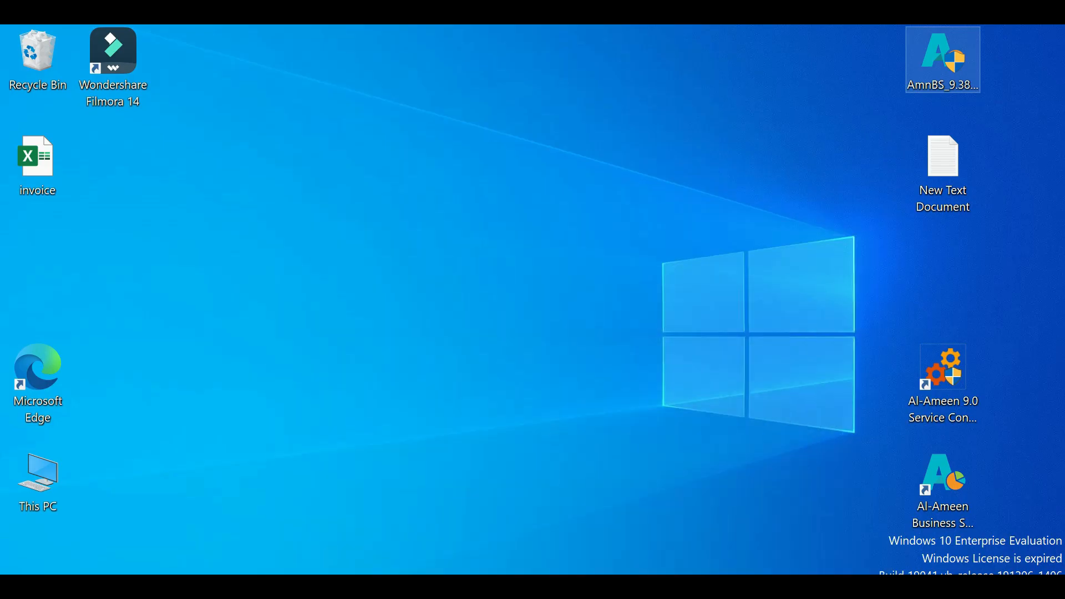
pyautogui.doubleClick(38, 163)
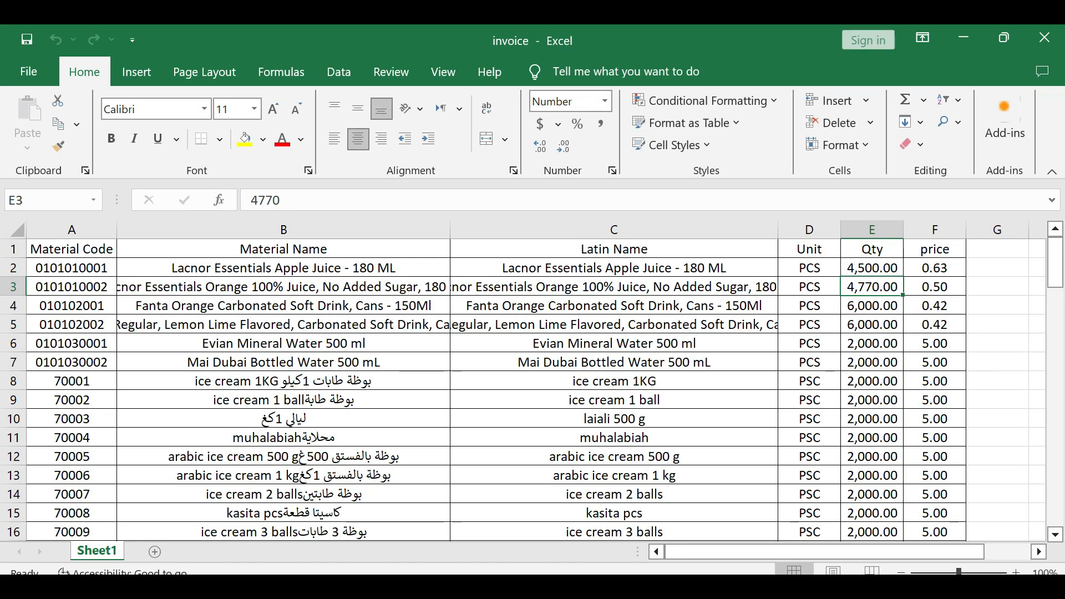
# Review the Material Code, Material Name, Latin Name, Unit, Qty and price columns and the item rows of the invoice sheet
pyautogui.click(72, 268)
pyautogui.click(283, 267)
pyautogui.click(614, 268)
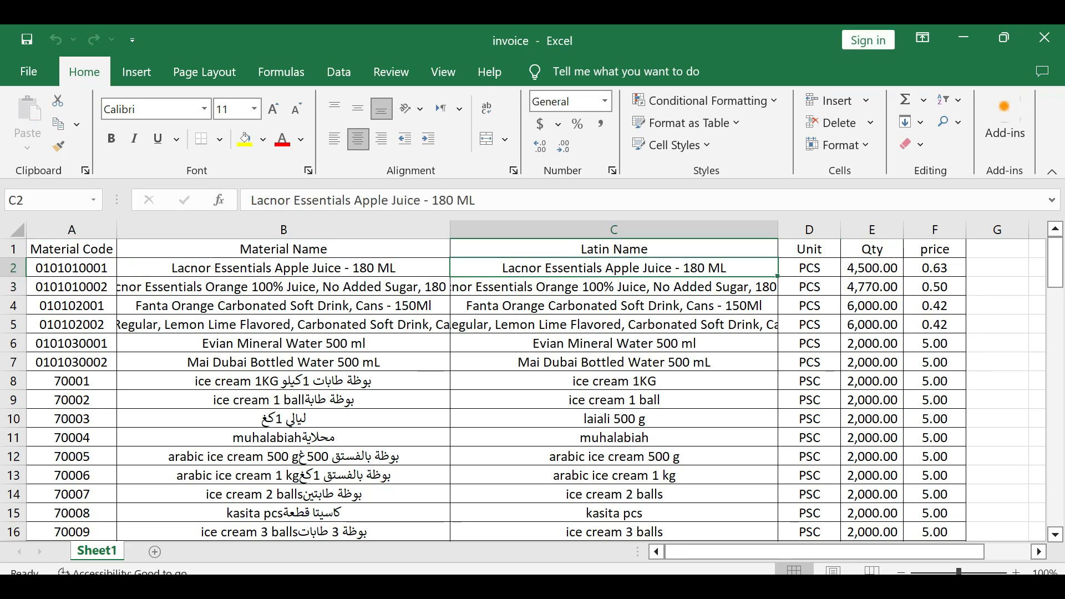
pyautogui.click(809, 268)
pyautogui.click(872, 268)
pyautogui.click(935, 267)
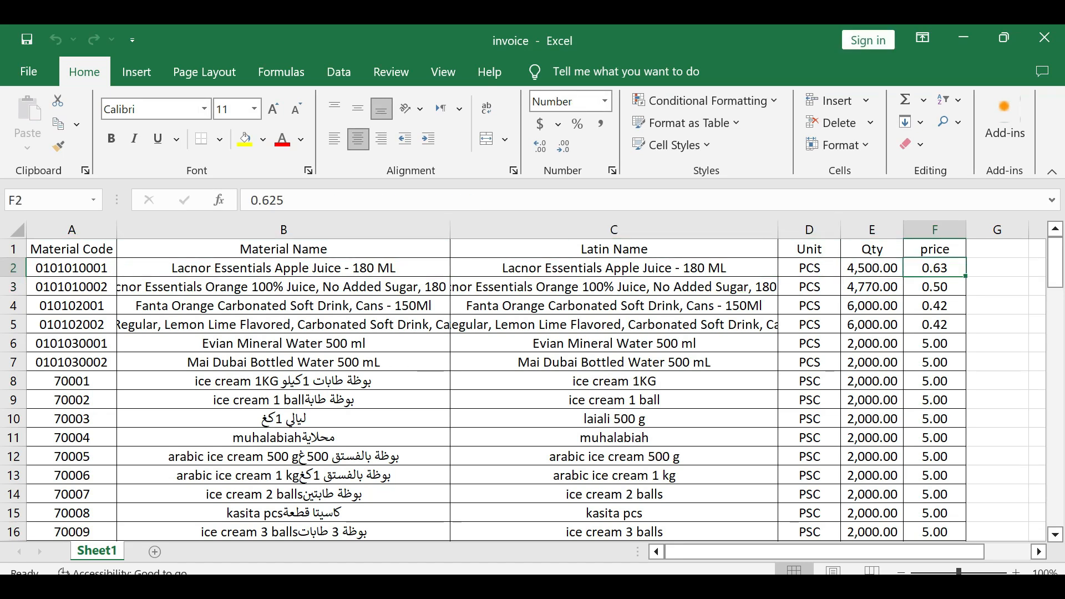
pyautogui.scroll(-4, 533, 389)
pyautogui.scroll(1, 532, 388)
pyautogui.scroll(-7, 533, 388)
pyautogui.scroll(-3, 533, 389)
pyautogui.scroll(2, 532, 388)
pyautogui.moveTo(1055, 369); pyautogui.dragTo(1055, 261)
pyautogui.click(71, 249)
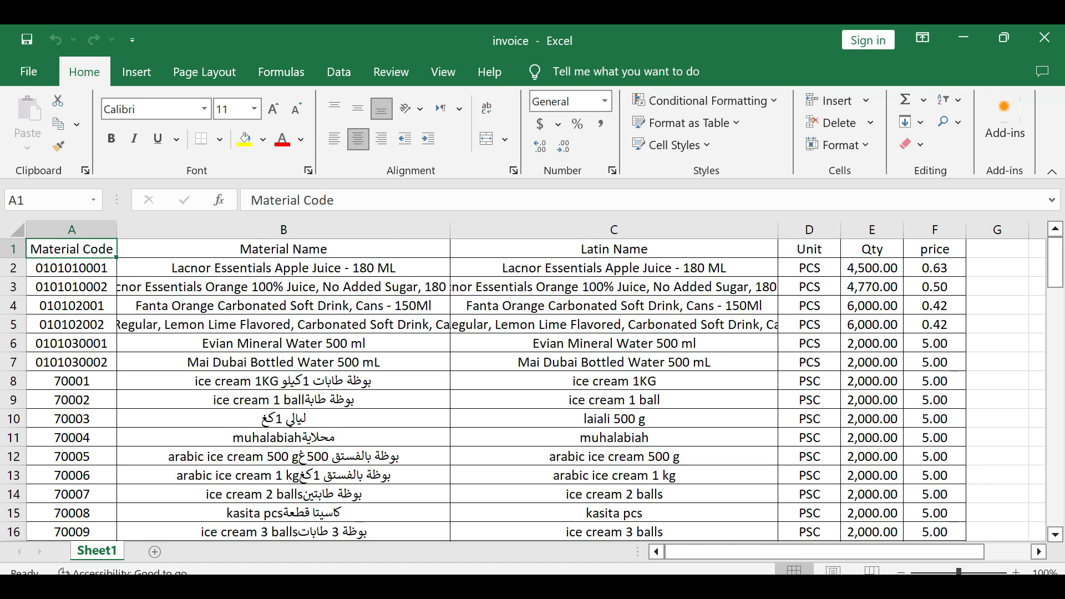
pyautogui.hotkey('ctrl', 'space')
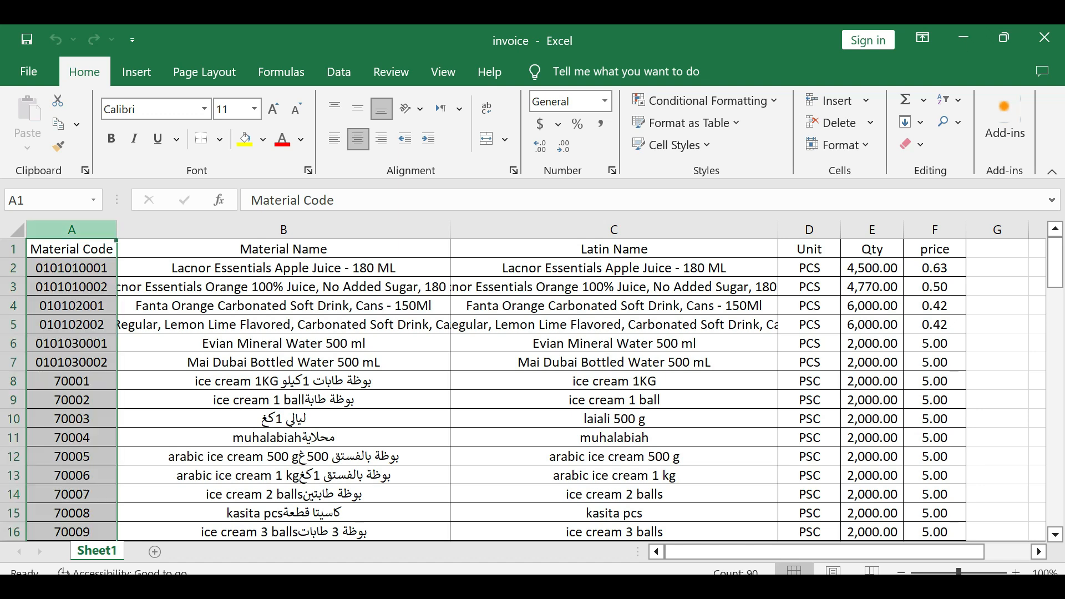
pyautogui.click(810, 229)
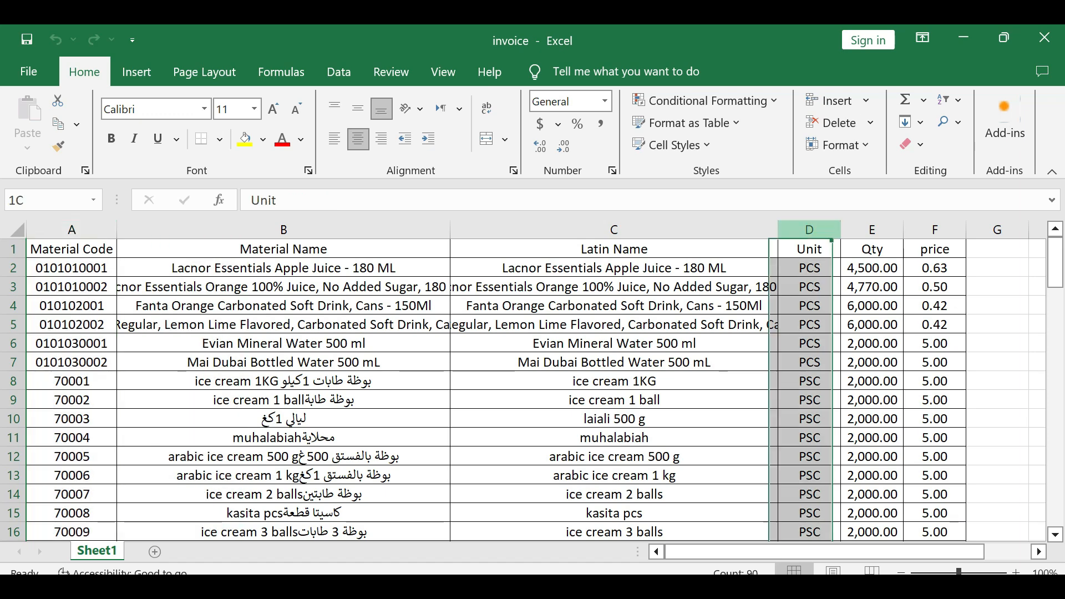
pyautogui.click(872, 229)
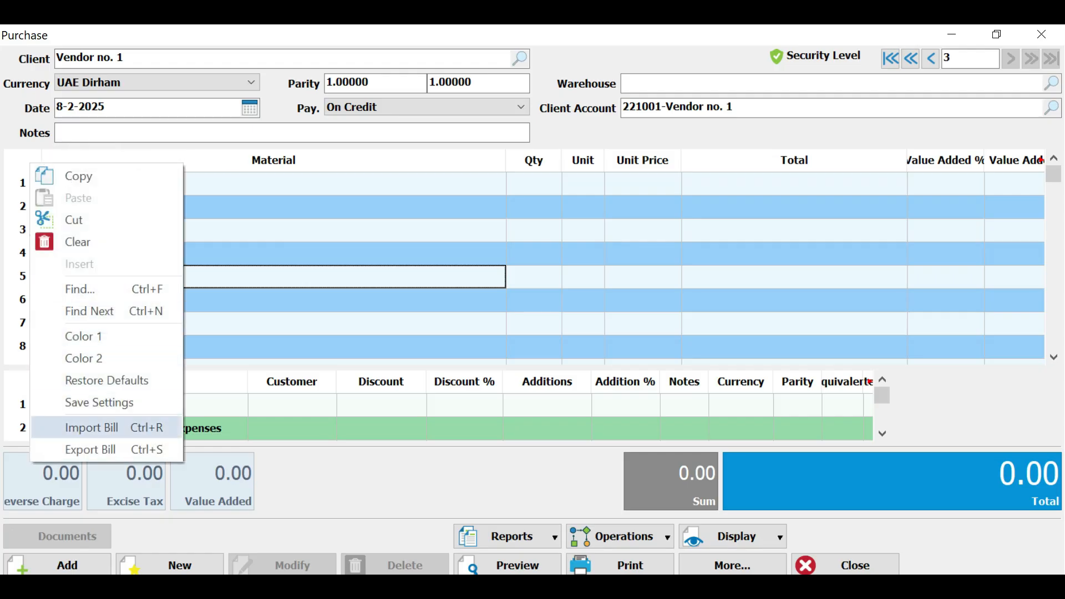
# In Al-Ameen's purchase bill, open the Import Bill setup for the File import driver (text file) and review its file fields
pyautogui.click(91, 428)
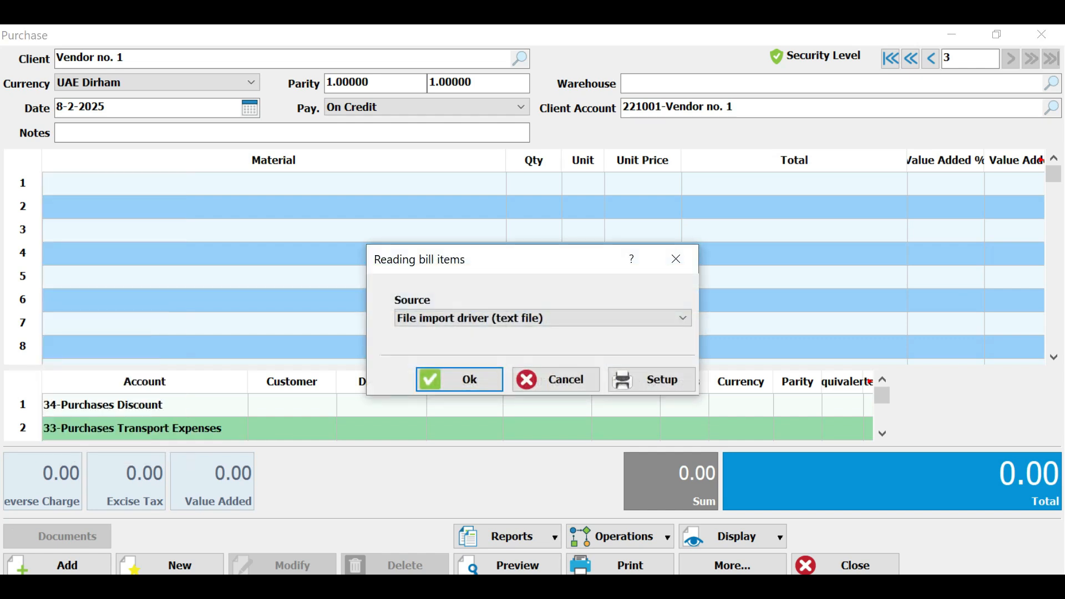
pyautogui.click(683, 318)
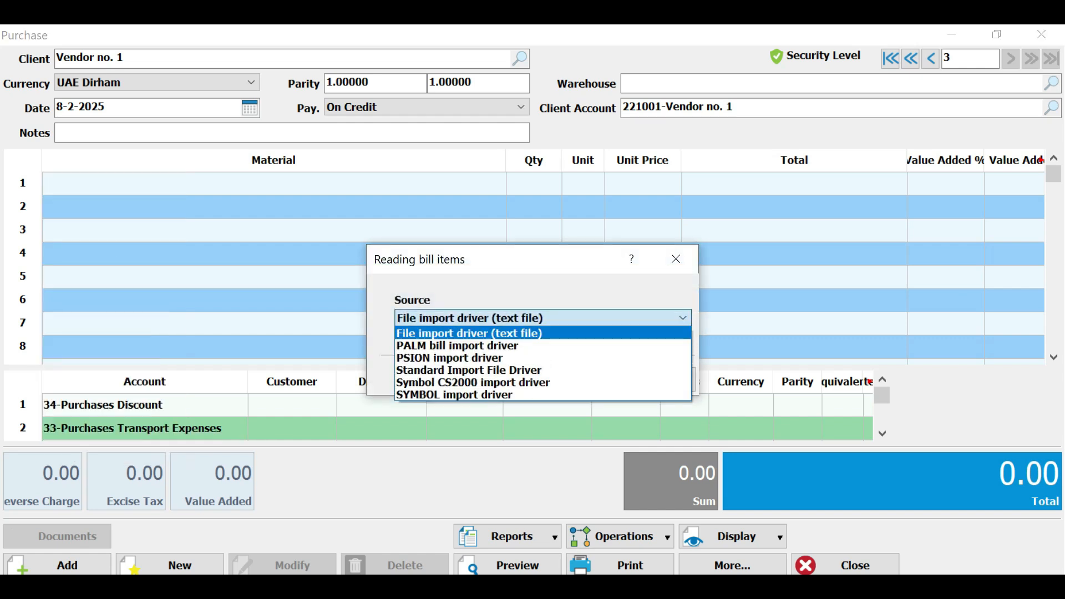
pyautogui.click(544, 334)
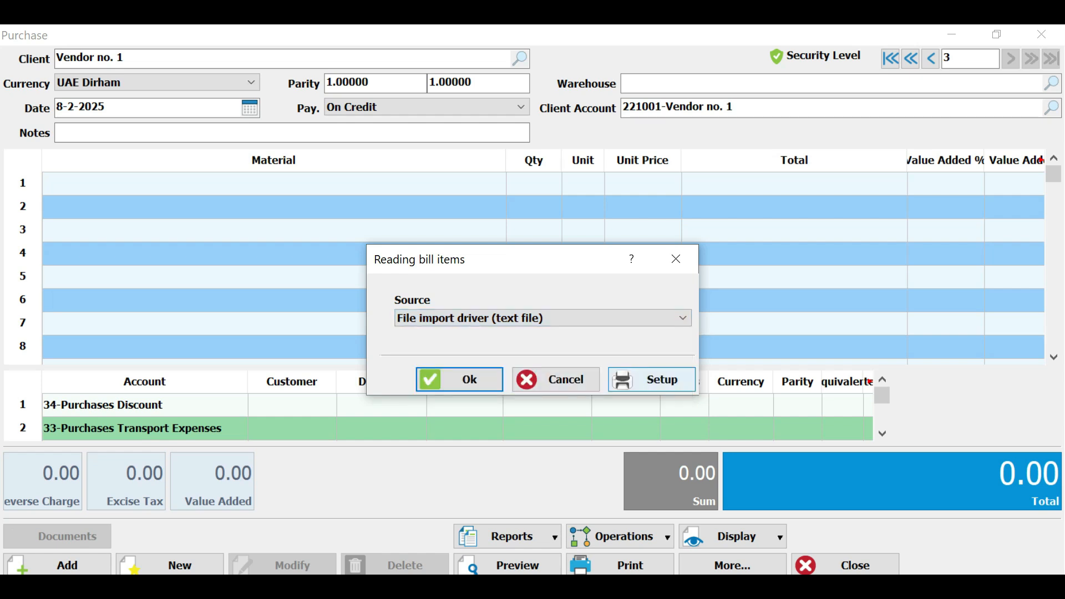
pyautogui.click(652, 380)
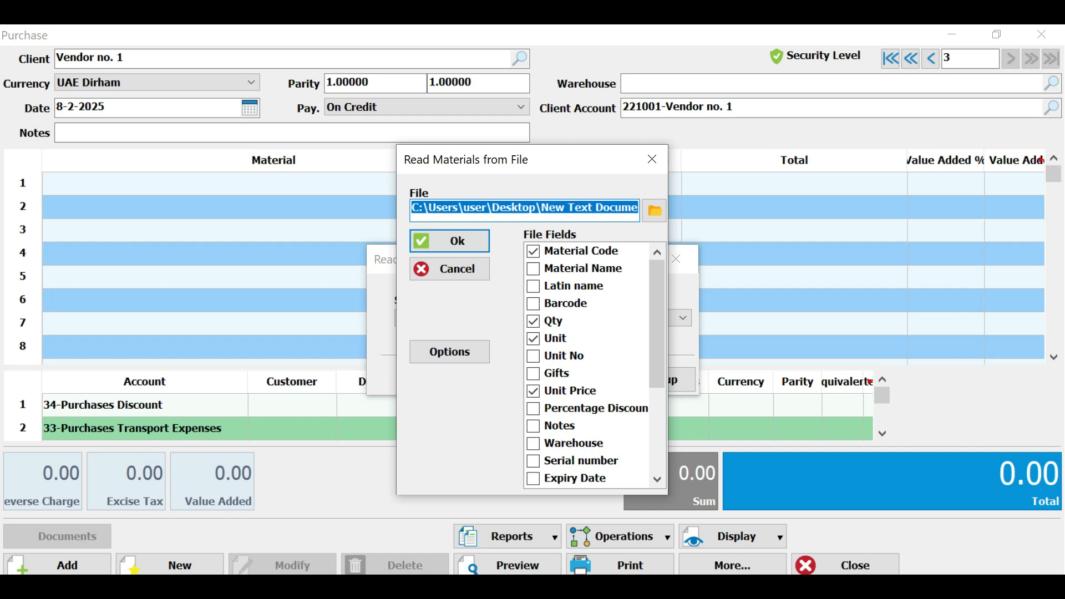
pyautogui.scroll(-3, 588, 366)
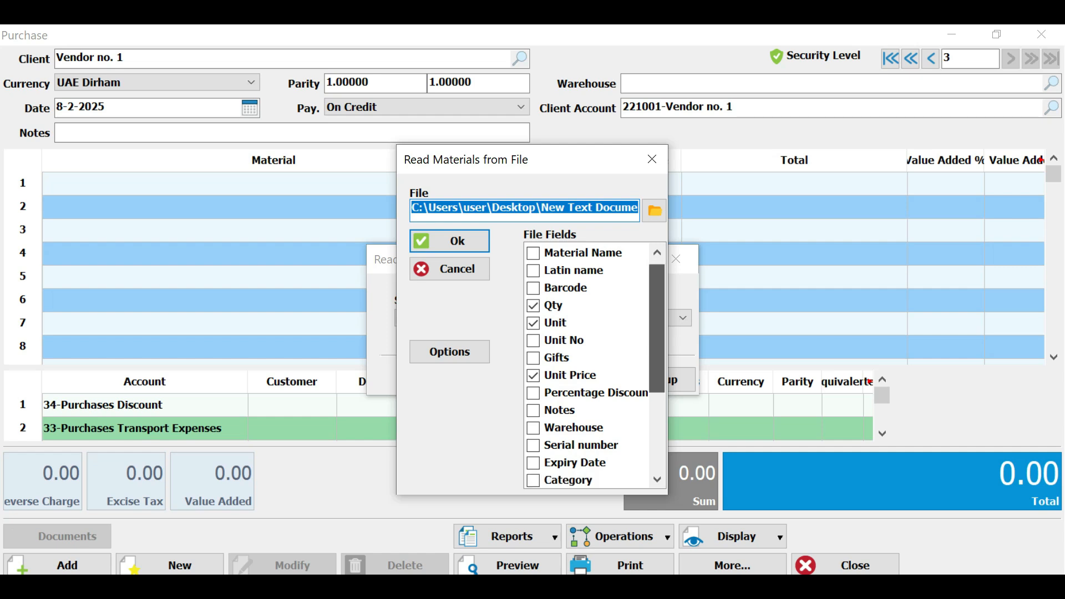
pyautogui.moveTo(657, 403); pyautogui.dragTo(657, 325)
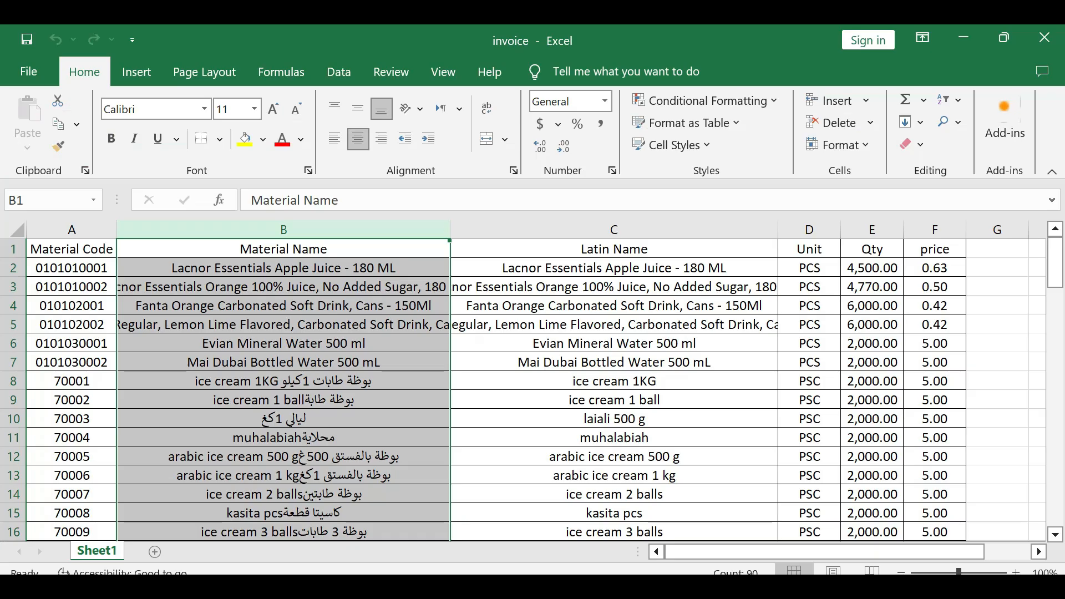
# In the Excel invoice sheet, delete the Material Name and Latin Name columns
pyautogui.click(283, 325)
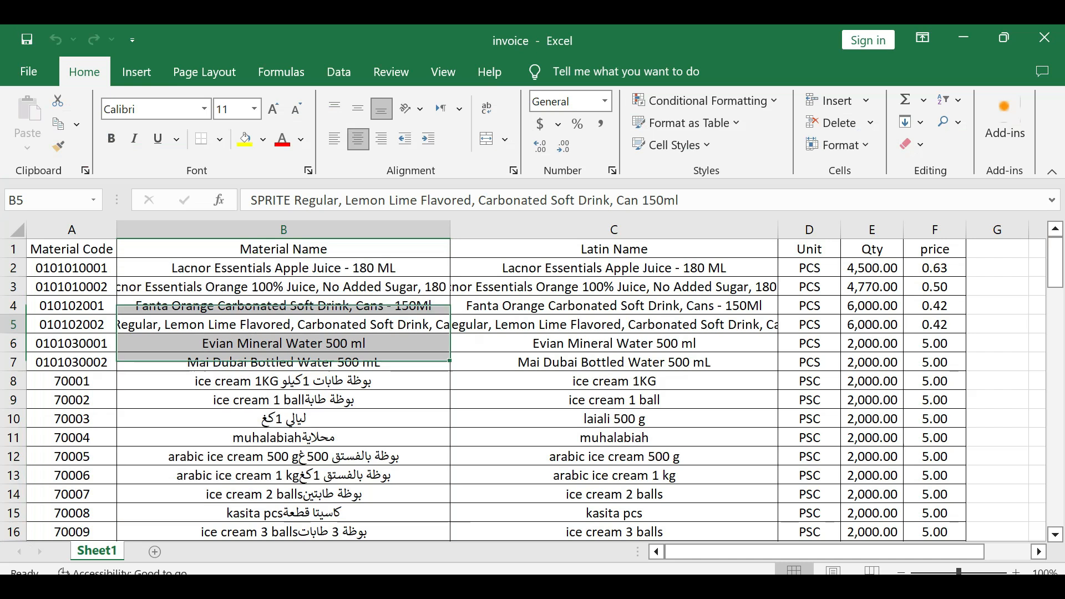
pyautogui.click(72, 230)
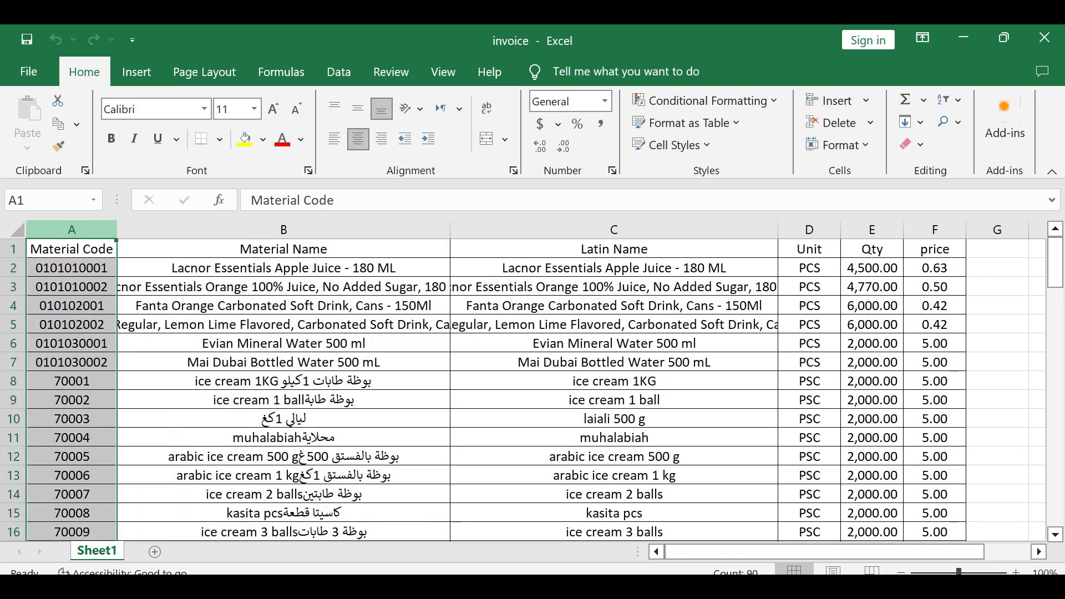
pyautogui.click(298, 229)
pyautogui.rightClick(298, 230)
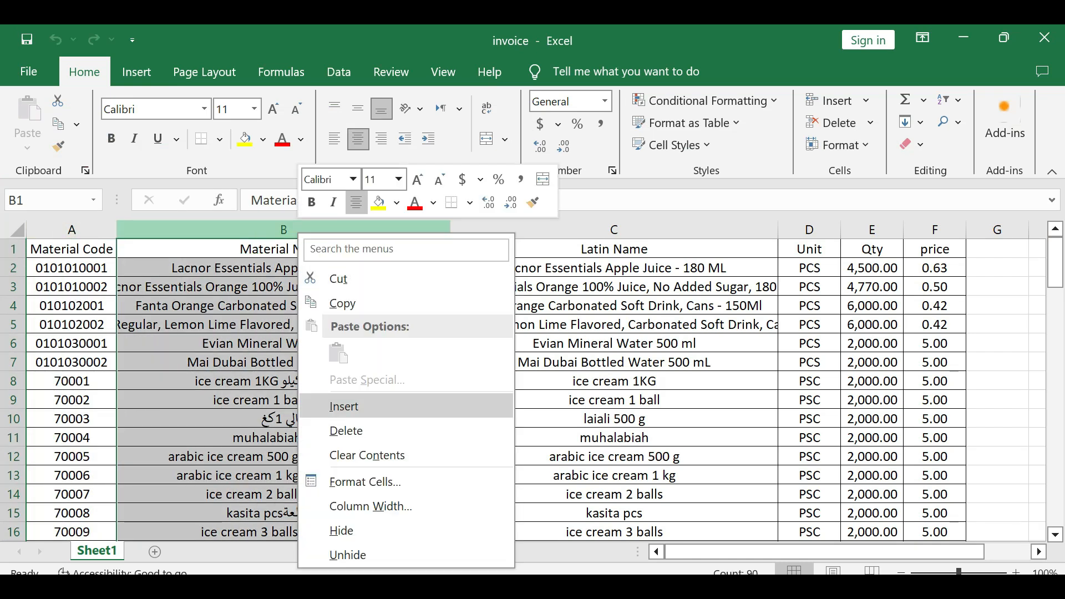
pyautogui.click(346, 432)
pyautogui.rightClick(295, 230)
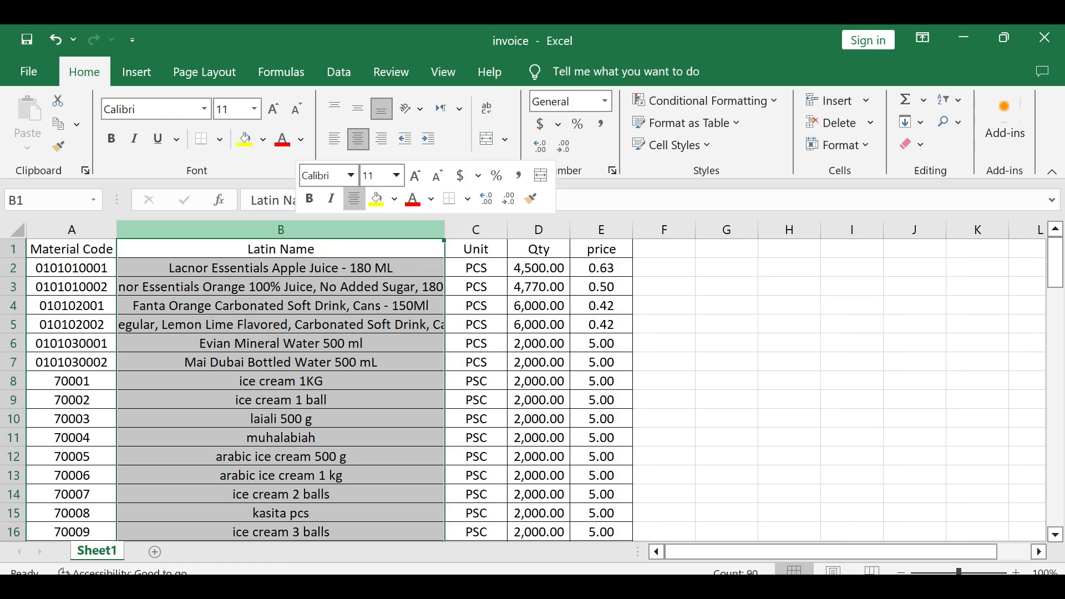
pyautogui.click(333, 426)
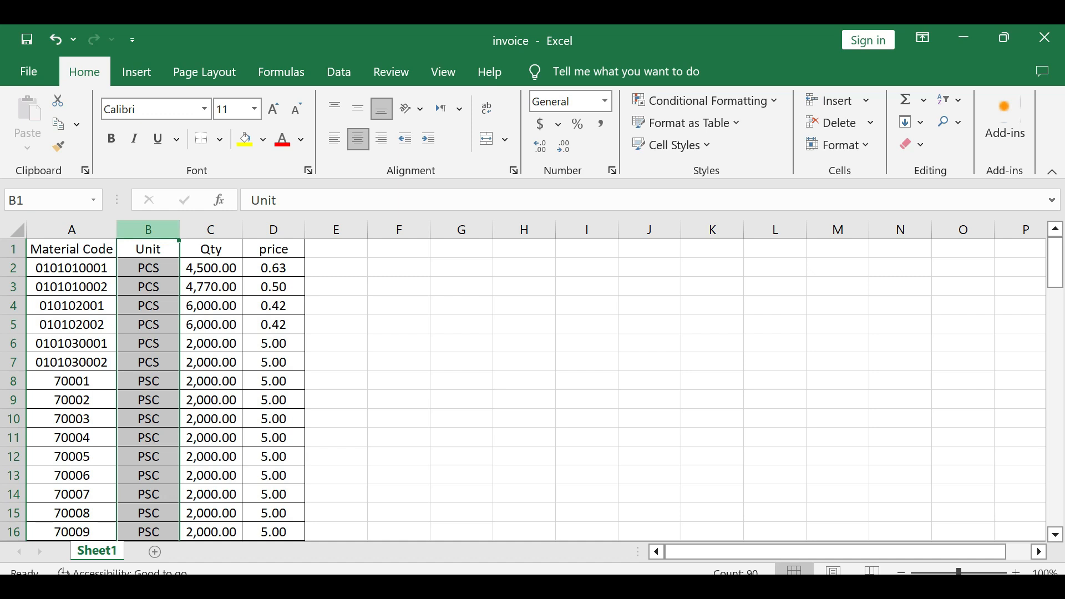
# Move the Unit column so that it sits between the Qty and price columns
pyautogui.rightClick(160, 231)
pyautogui.click(200, 277)
pyautogui.click(211, 229)
pyautogui.click(258, 229)
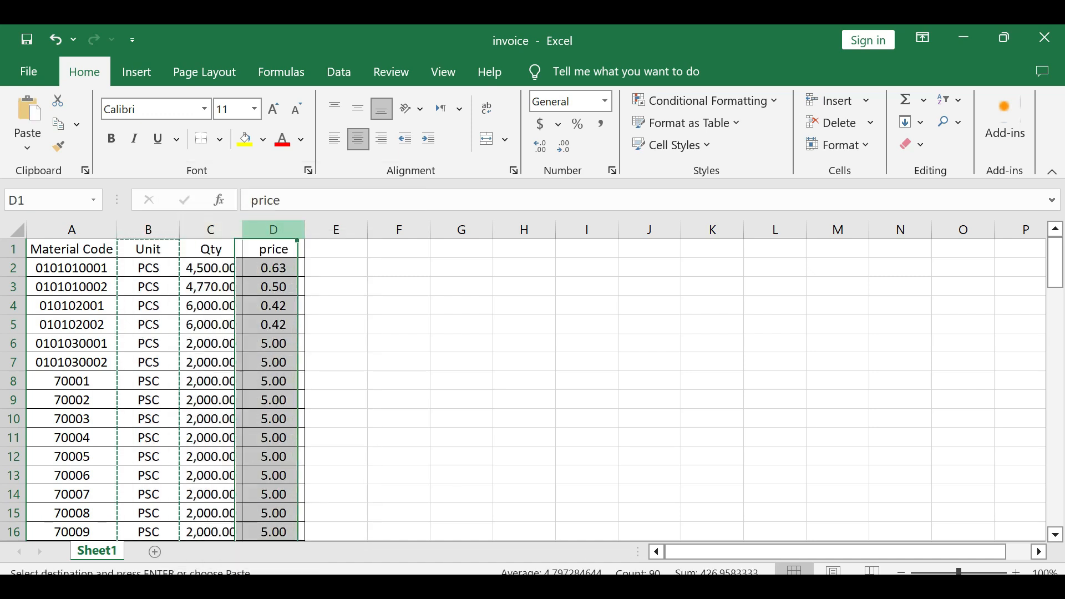
pyautogui.rightClick(256, 232)
pyautogui.click(325, 408)
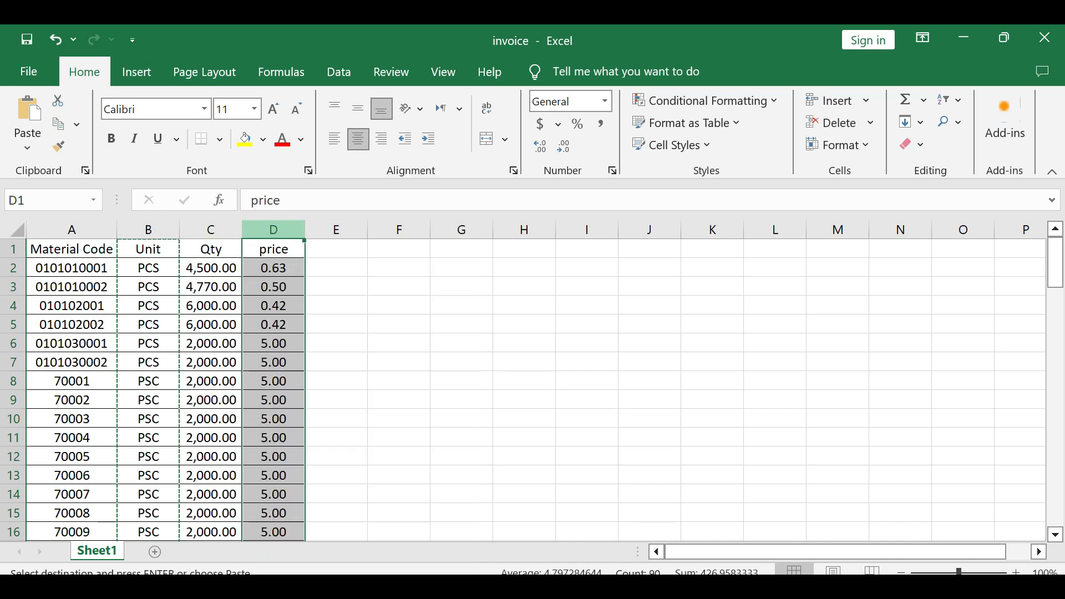
pyautogui.click(148, 287)
# Check the sheet's column order against the file fields in the Al-Ameen purchase bill's text-file import setup, and close the setup
pyautogui.click(72, 268)
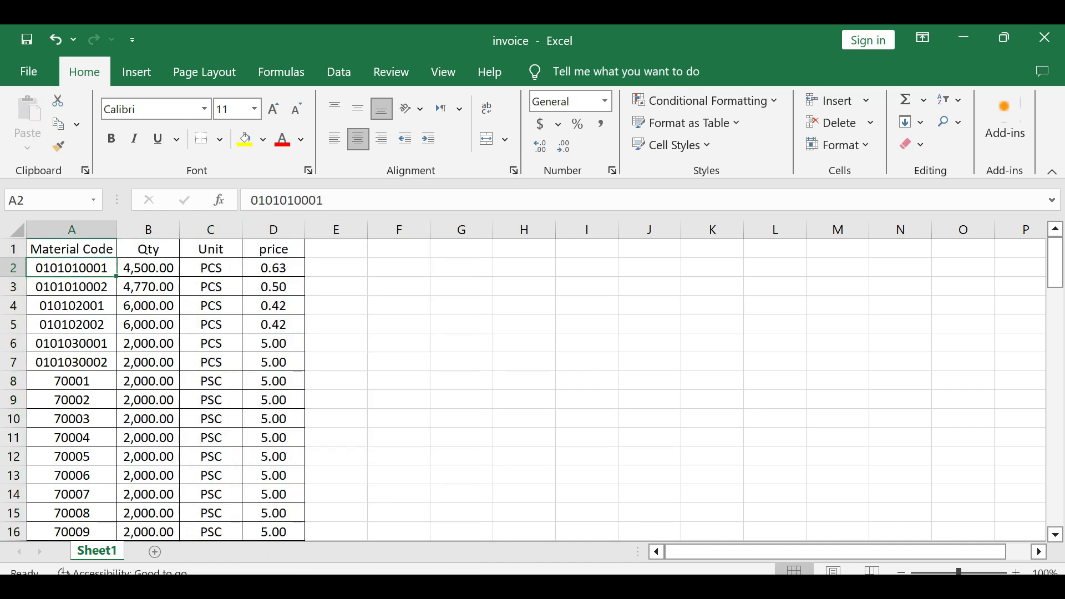
pyautogui.click(148, 268)
pyautogui.click(211, 268)
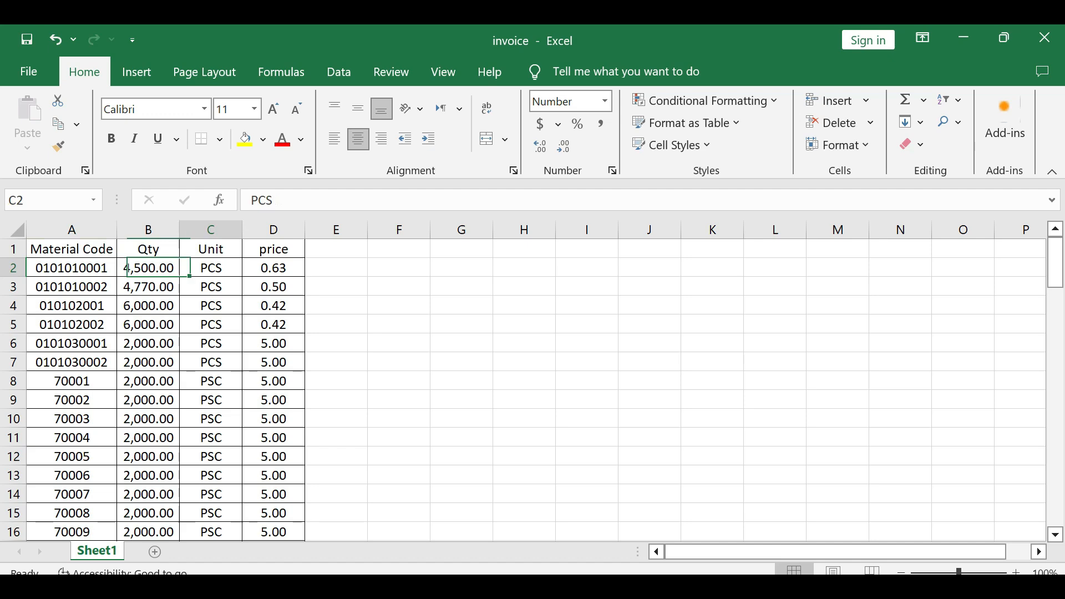
pyautogui.click(274, 268)
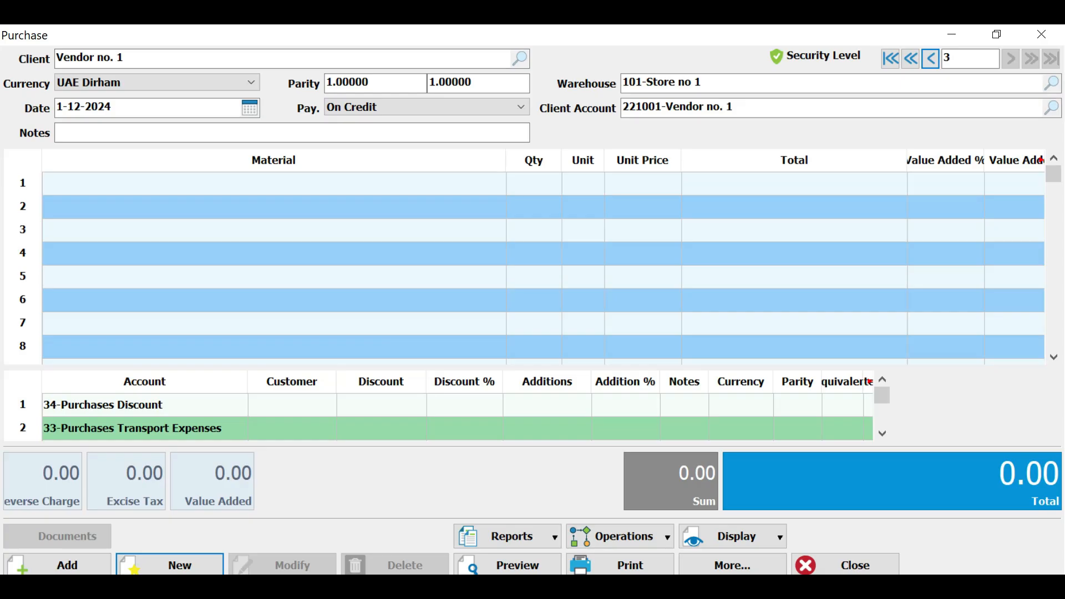
pyautogui.rightClick(33, 160)
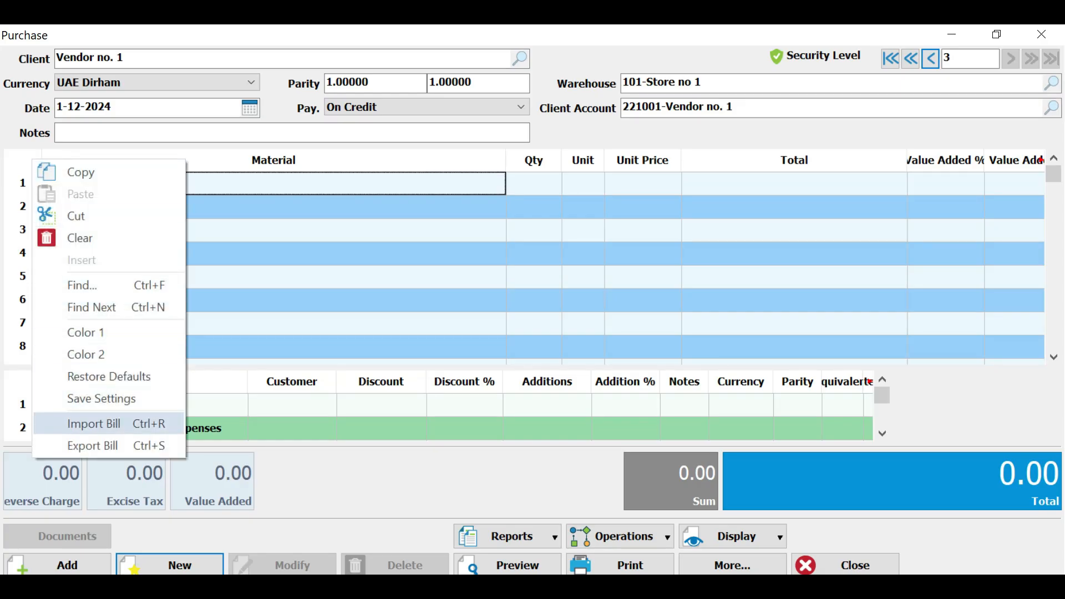
pyautogui.click(109, 423)
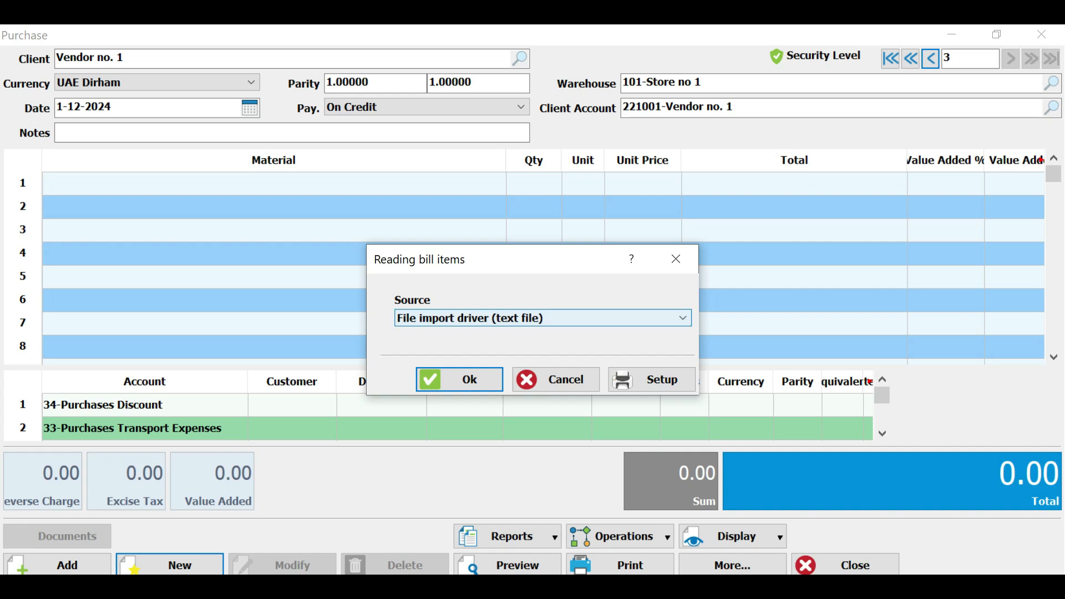
pyautogui.press('Return')
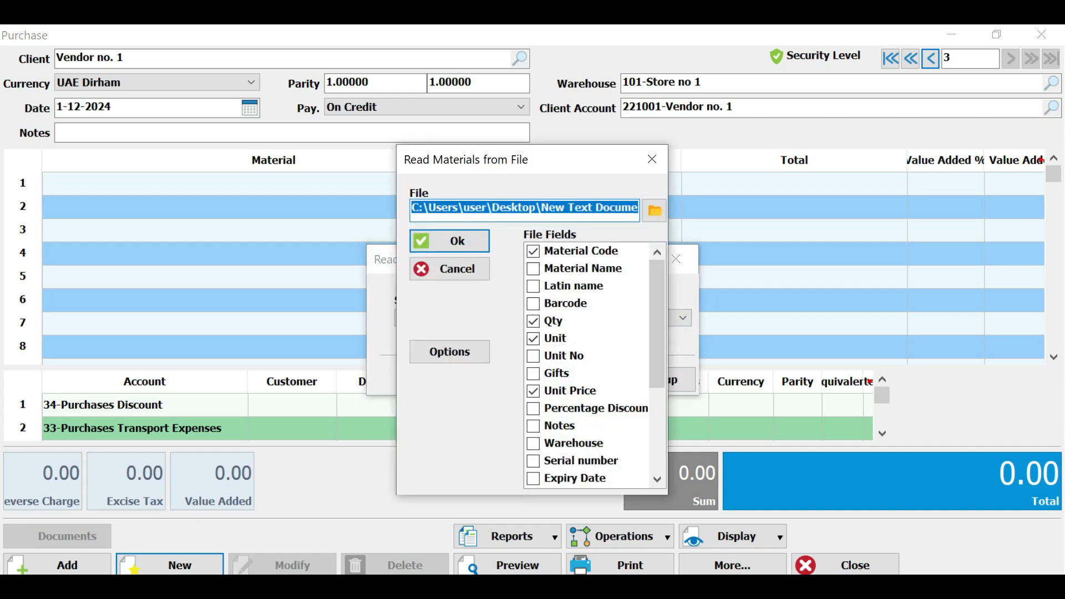
pyautogui.click(652, 159)
pyautogui.click(677, 259)
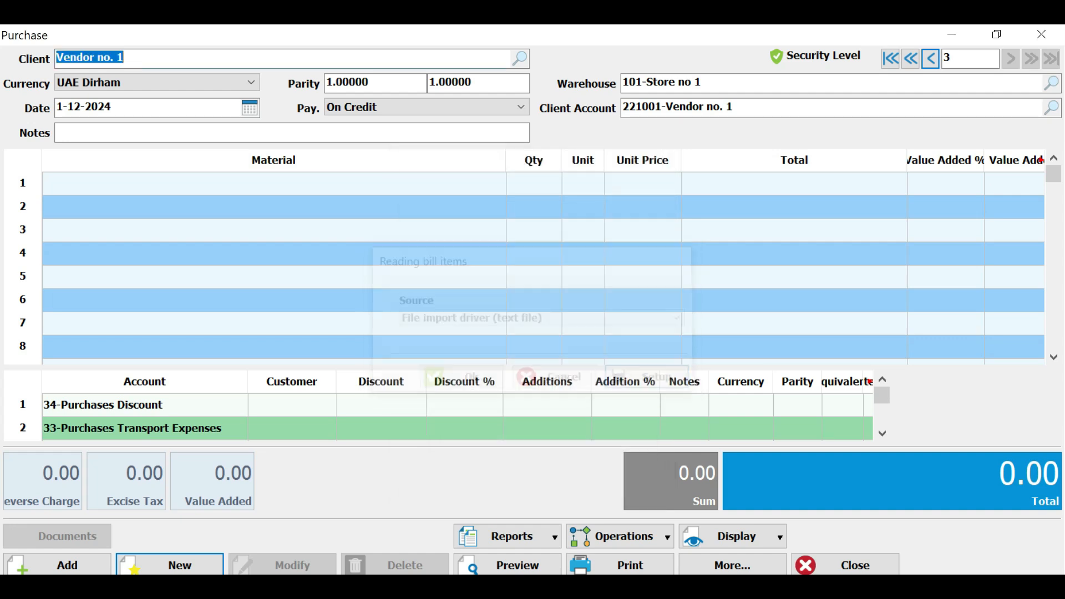
# Switch to the Excel invoice workbook and save it to the Desktop as a Unicode Text file named invoice
pyautogui.hotkey('alt', 'Tab')
pyautogui.click(211, 306)
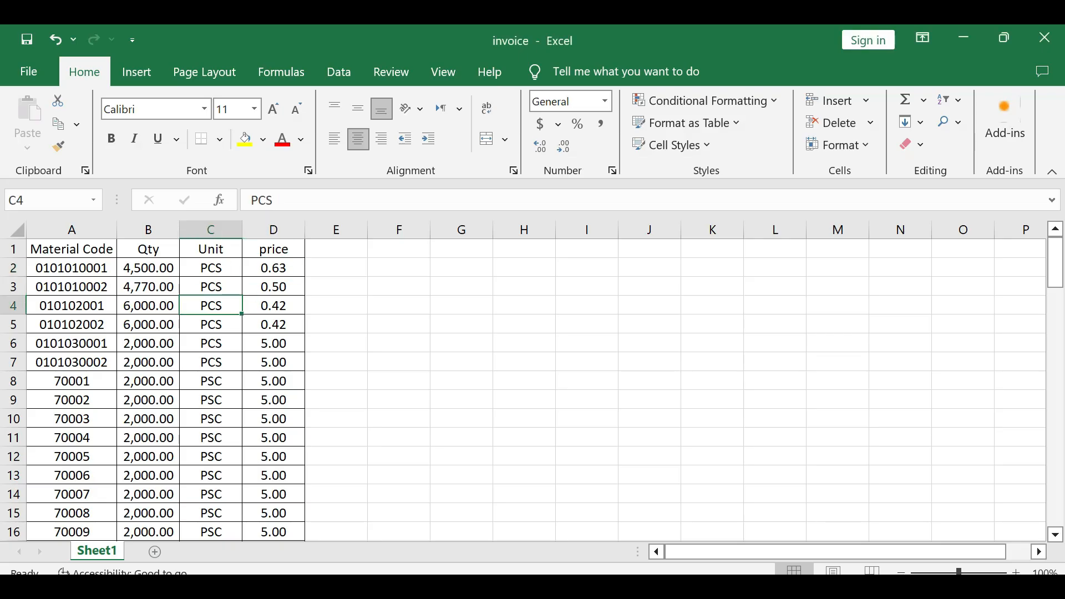
pyautogui.scroll(-3, 211, 305)
pyautogui.scroll(2, 211, 306)
pyautogui.scroll(1, 211, 306)
pyautogui.click(29, 71)
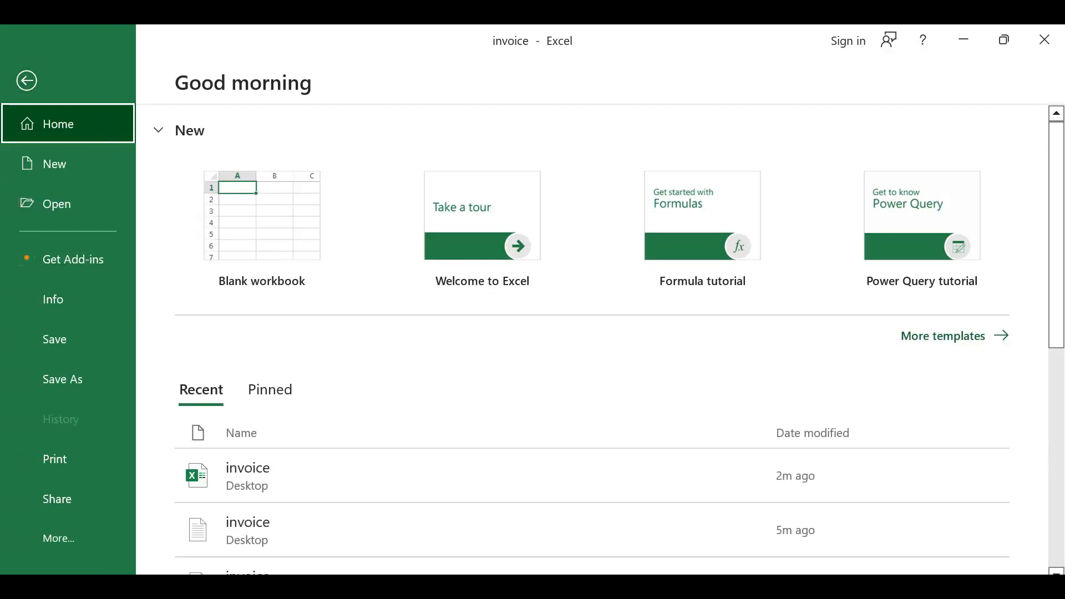
pyautogui.click(63, 379)
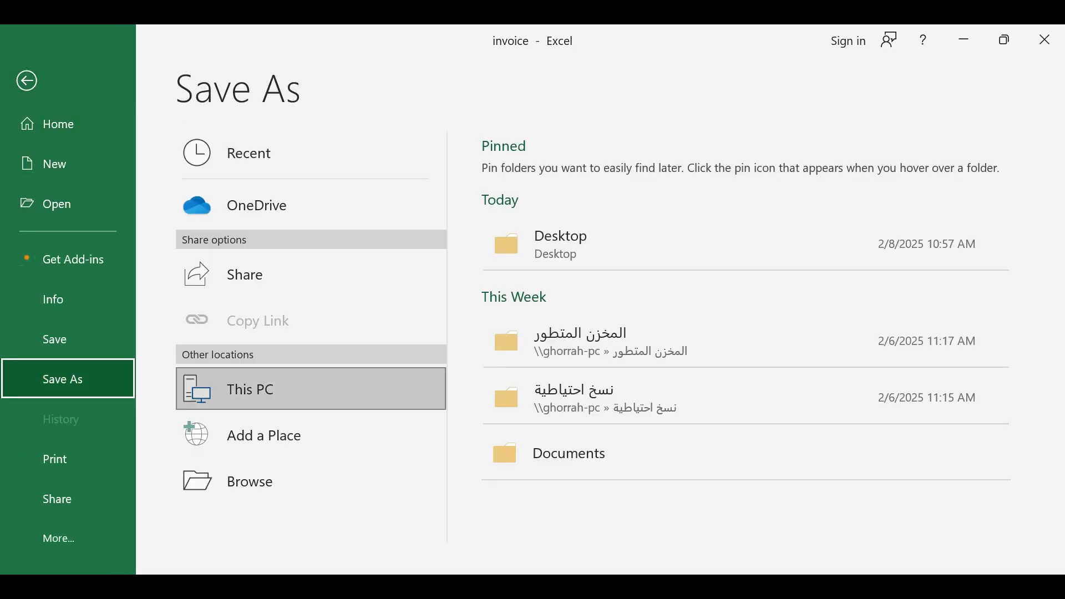
pyautogui.click(562, 244)
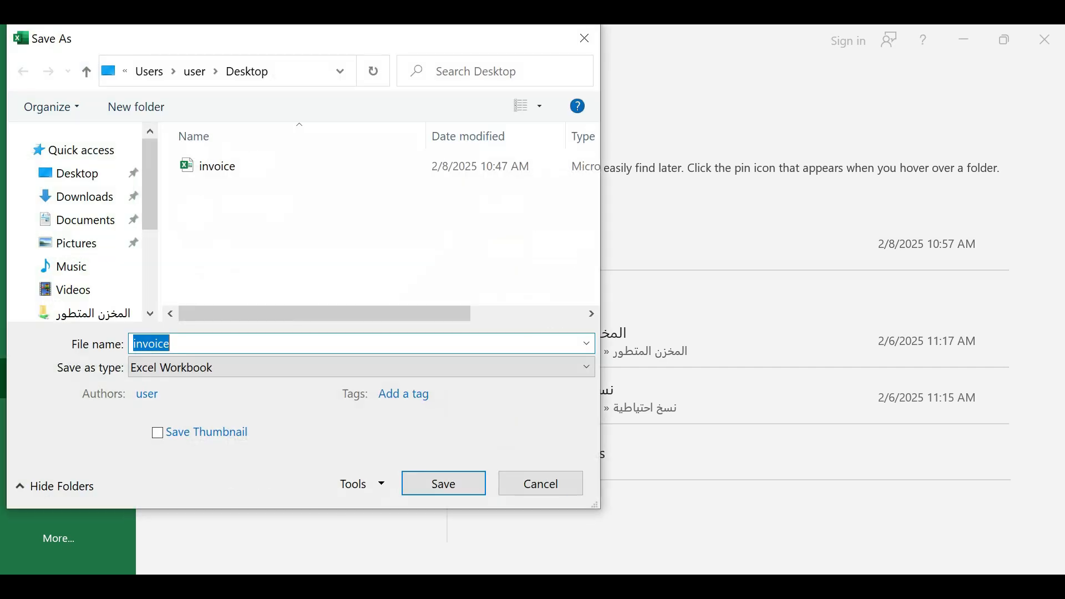
pyautogui.click(362, 368)
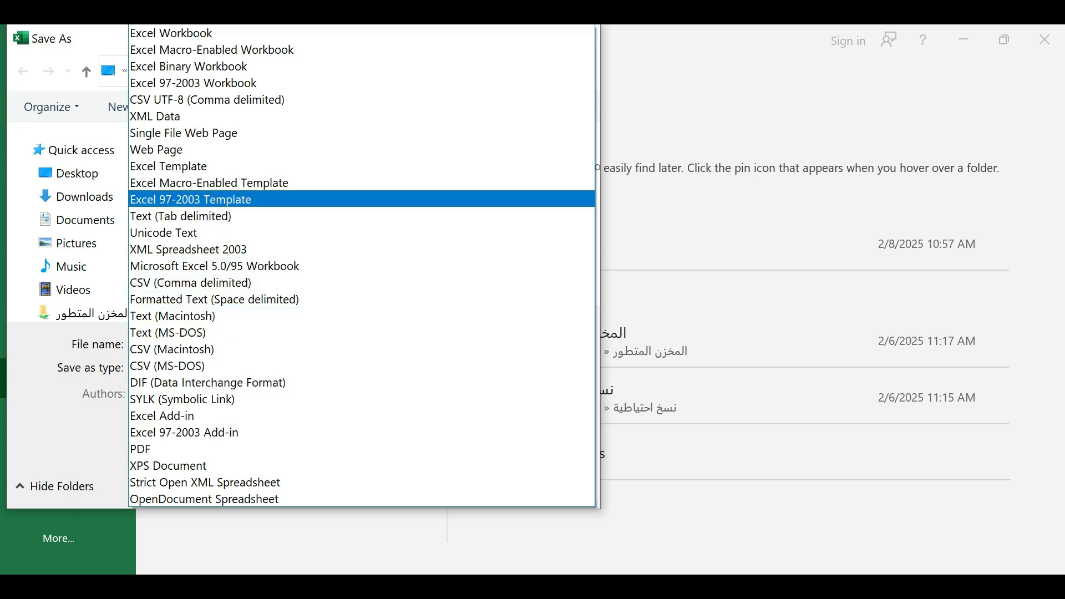
pyautogui.click(166, 232)
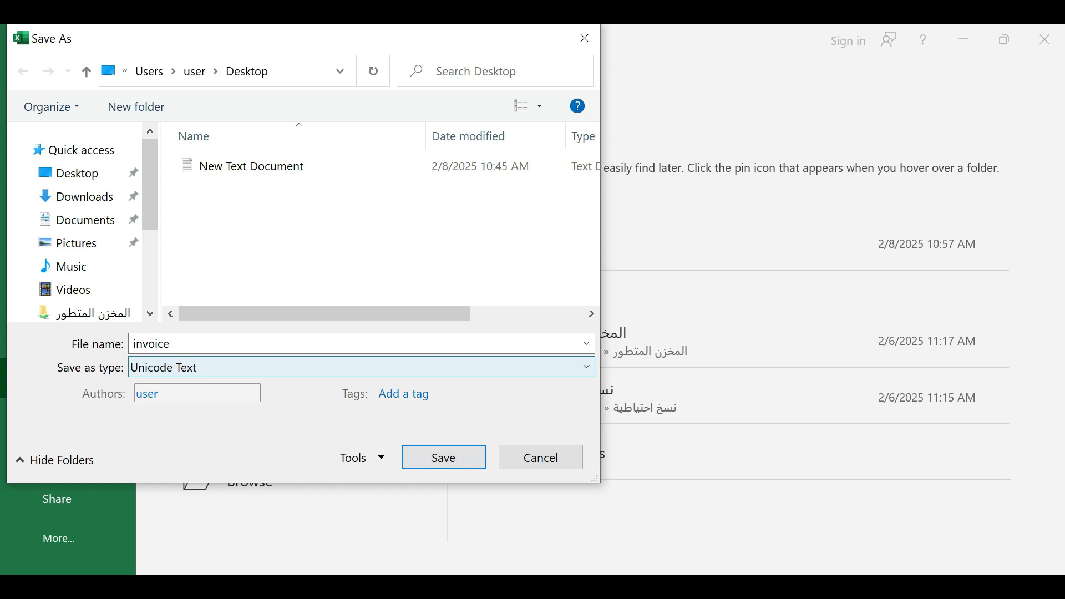
pyautogui.click(444, 458)
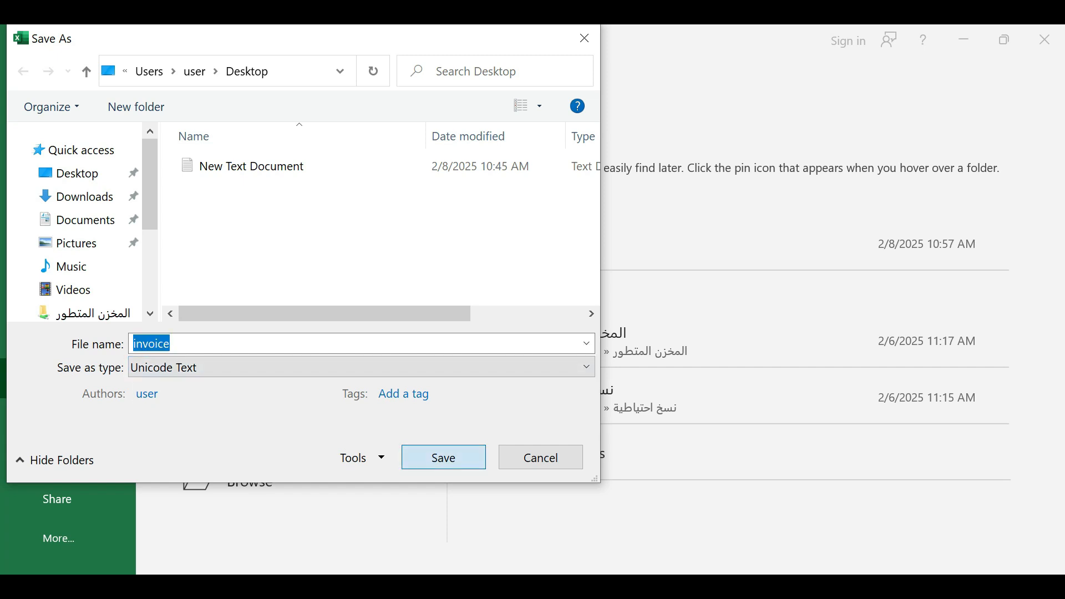
pyautogui.press('Return')
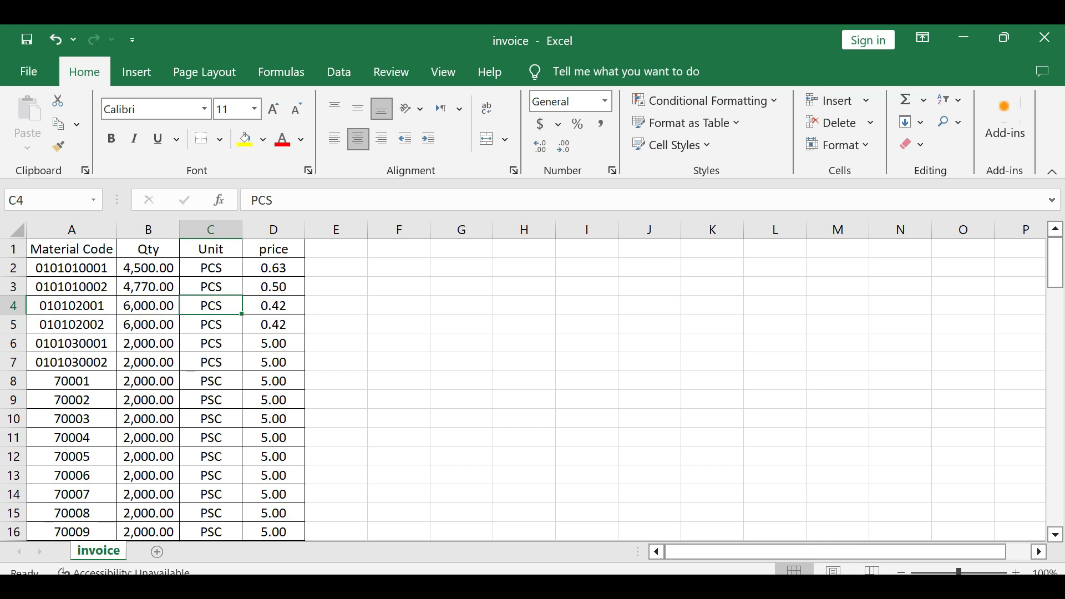
# Copy the invoice data rows A2:D90 without the header row, and minimize the open windows to reach the desktop
pyautogui.click(72, 268)
pyautogui.moveTo(71, 268); pyautogui.dragTo(304, 526)
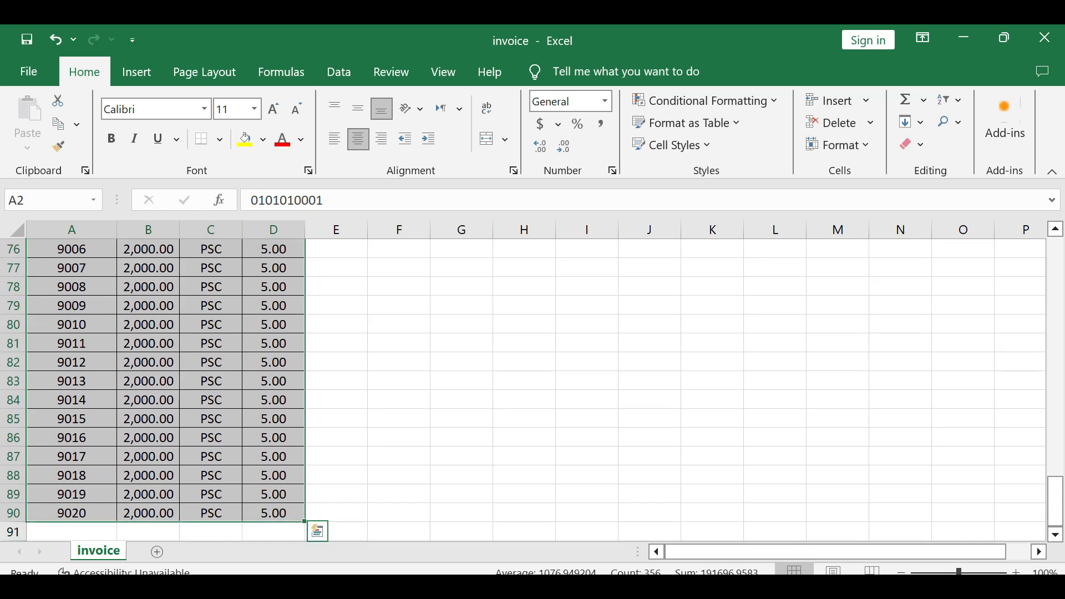
pyautogui.rightClick(251, 512)
pyautogui.click(296, 94)
pyautogui.scroll(20, 300, 333)
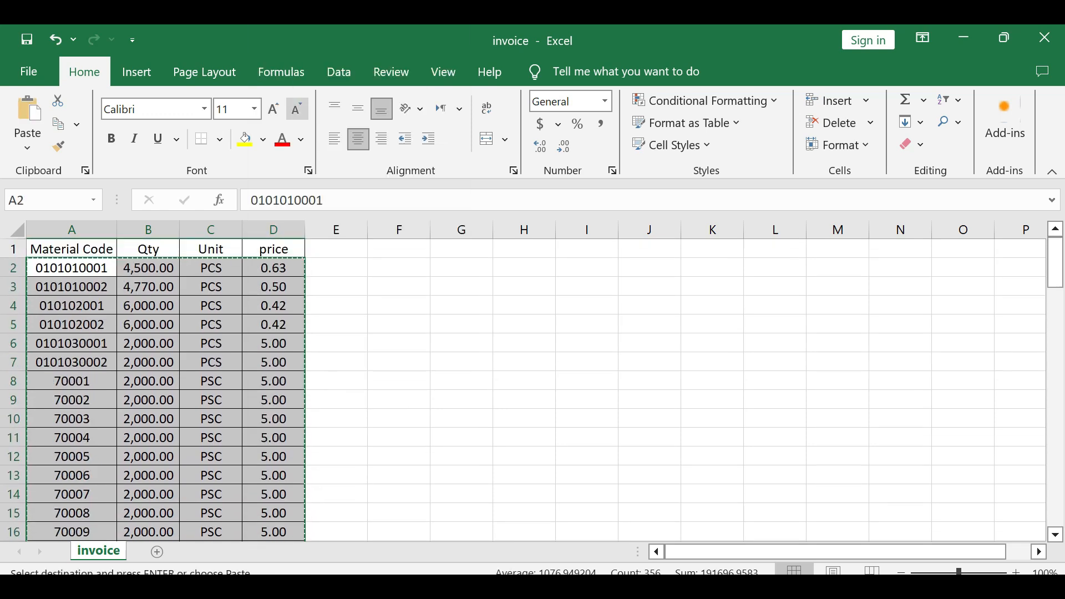
pyautogui.click(963, 37)
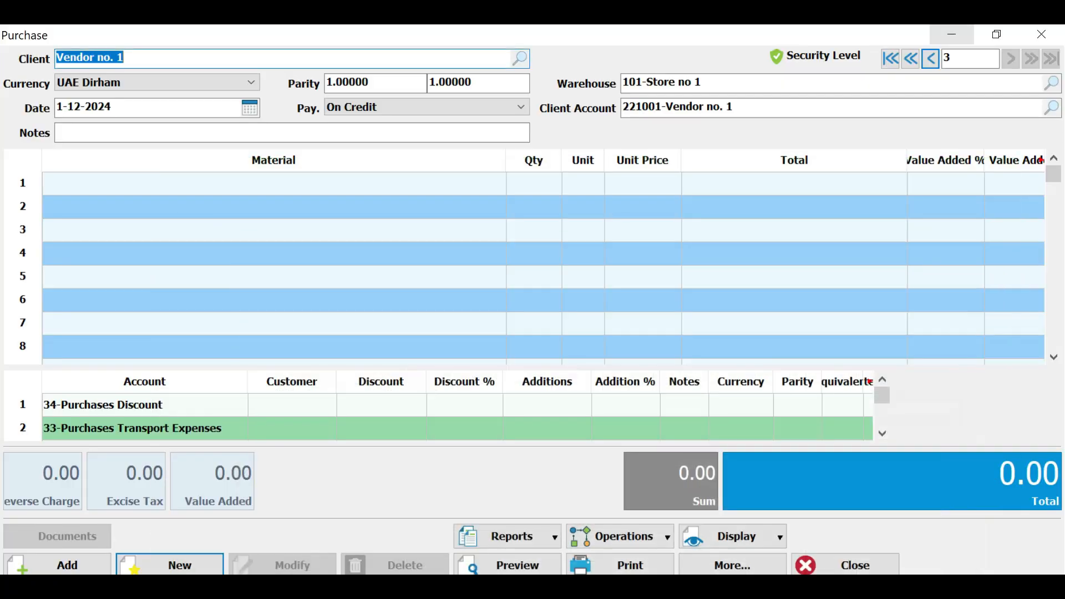
pyautogui.click(952, 34)
pyautogui.click(952, 34)
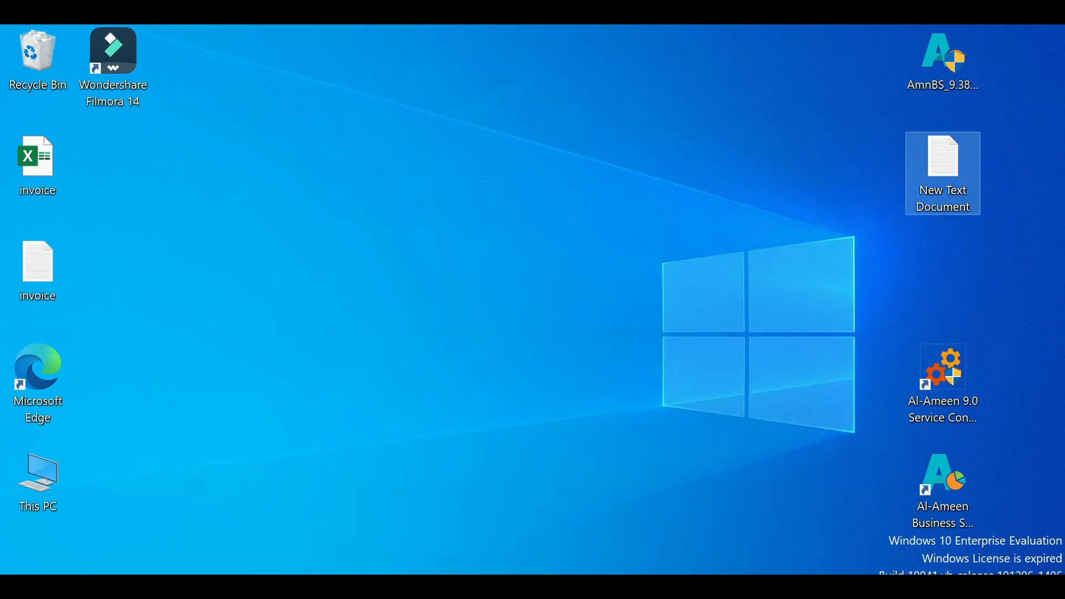
pyautogui.rightClick(777, 170)
pyautogui.moveTo(832, 332)
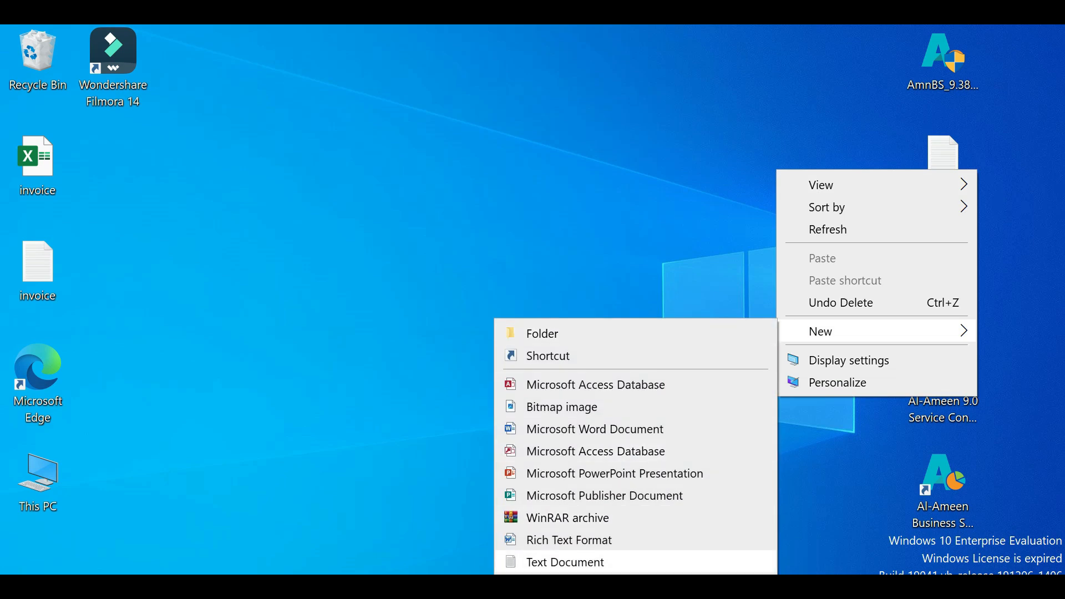
pyautogui.click(743, 233)
# Replace the contents of the desktop's New Text Document with the copied invoice rows, then save and close it
pyautogui.doubleClick(943, 161)
pyautogui.hotkey('ctrl', 'a')
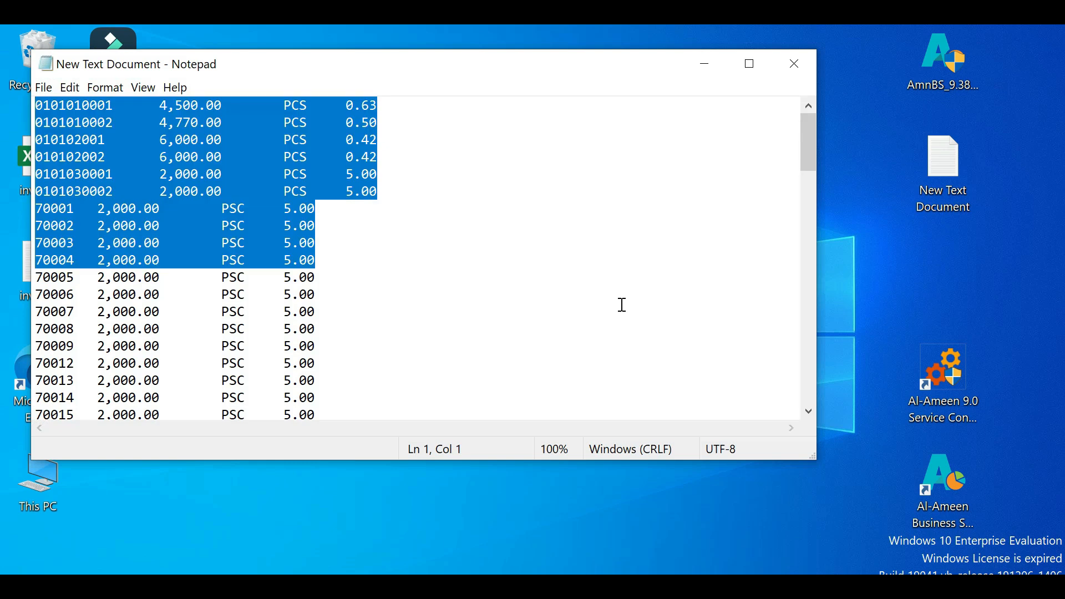
pyautogui.press('Delete')
pyautogui.hotkey('ctrl', 'z')
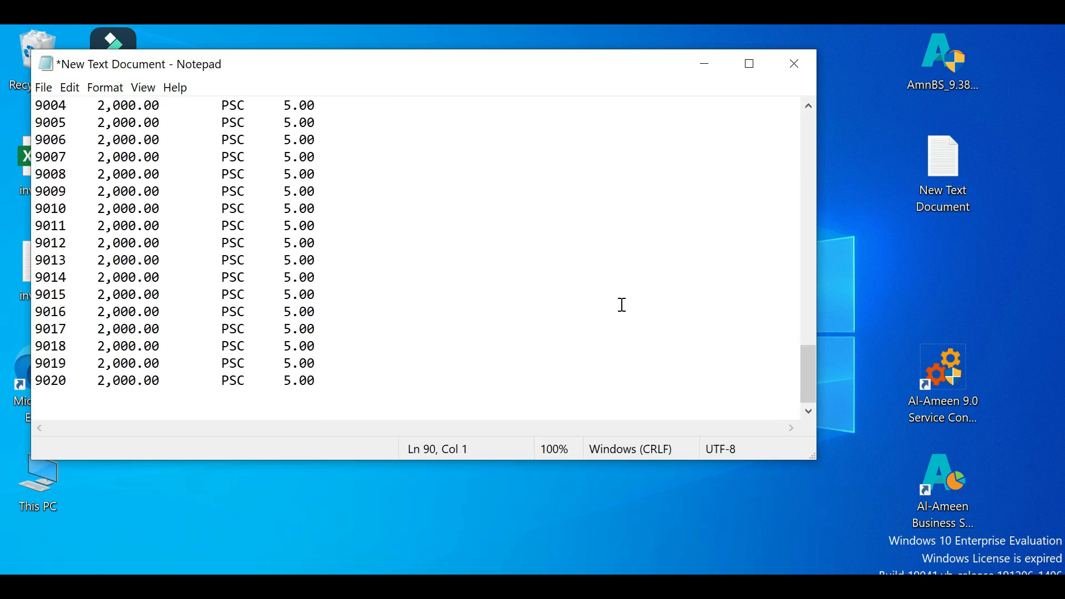
pyautogui.moveTo(809, 372); pyautogui.dragTo(808, 140)
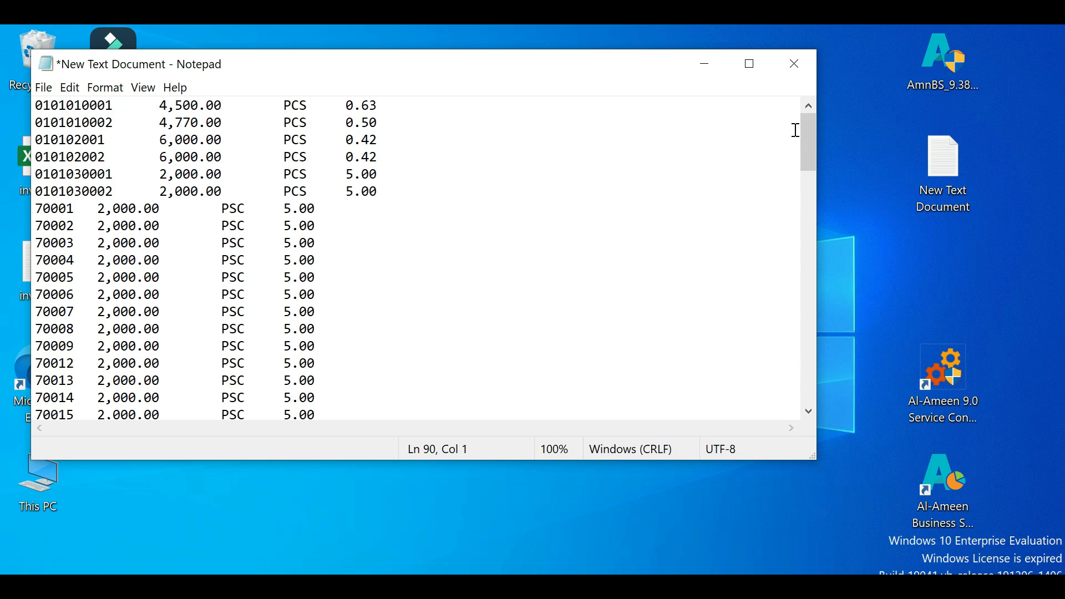
pyautogui.hotkey('ctrl', 's')
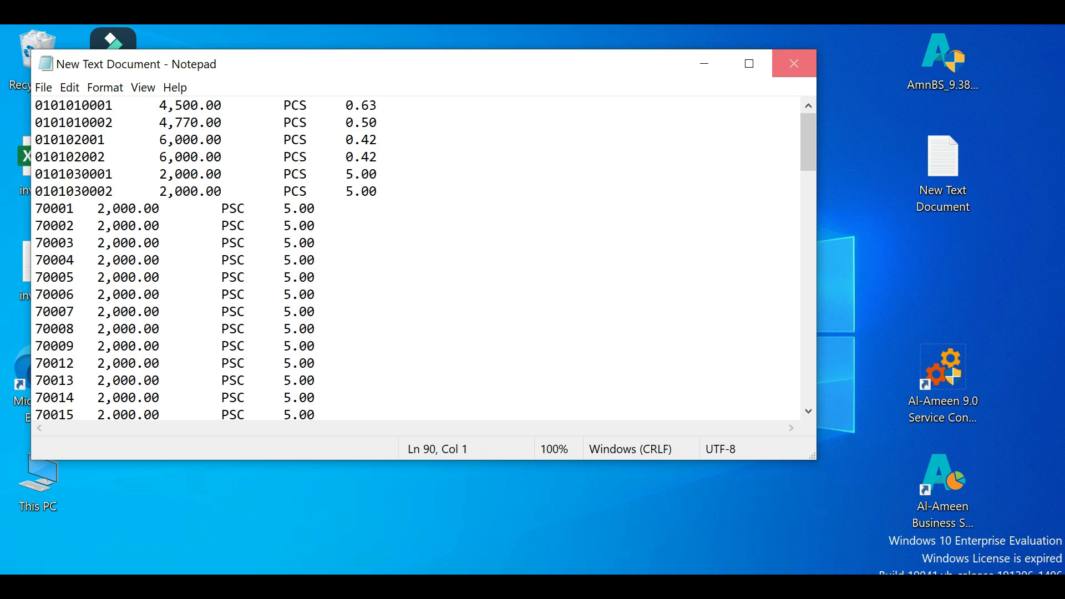
pyautogui.click(794, 63)
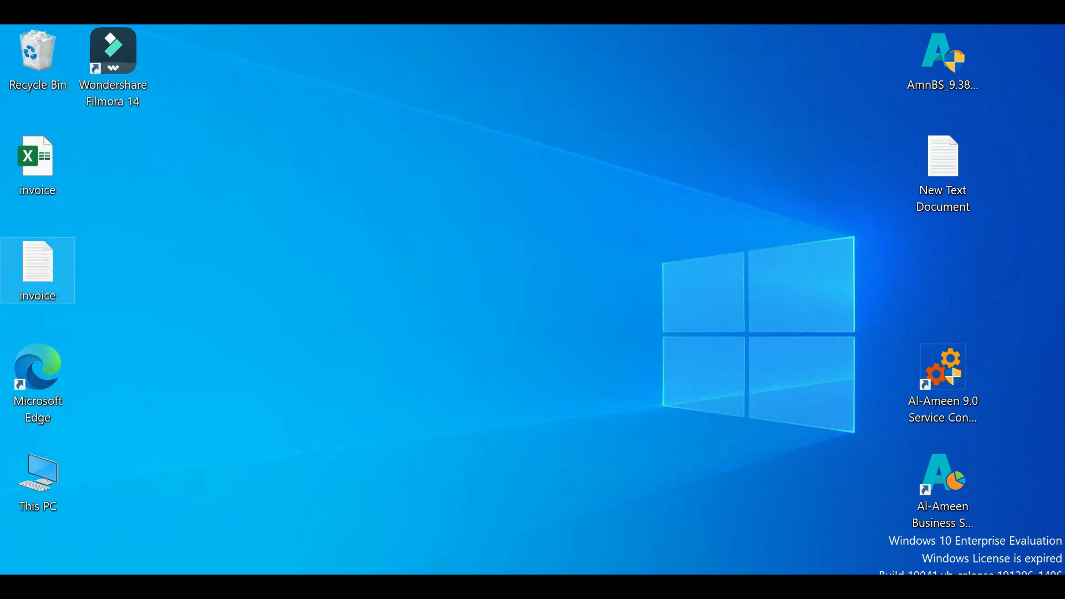
# Replace all the text in the desktop's invoice text file with the copied header-free rows, then save and close it
pyautogui.doubleClick(37, 269)
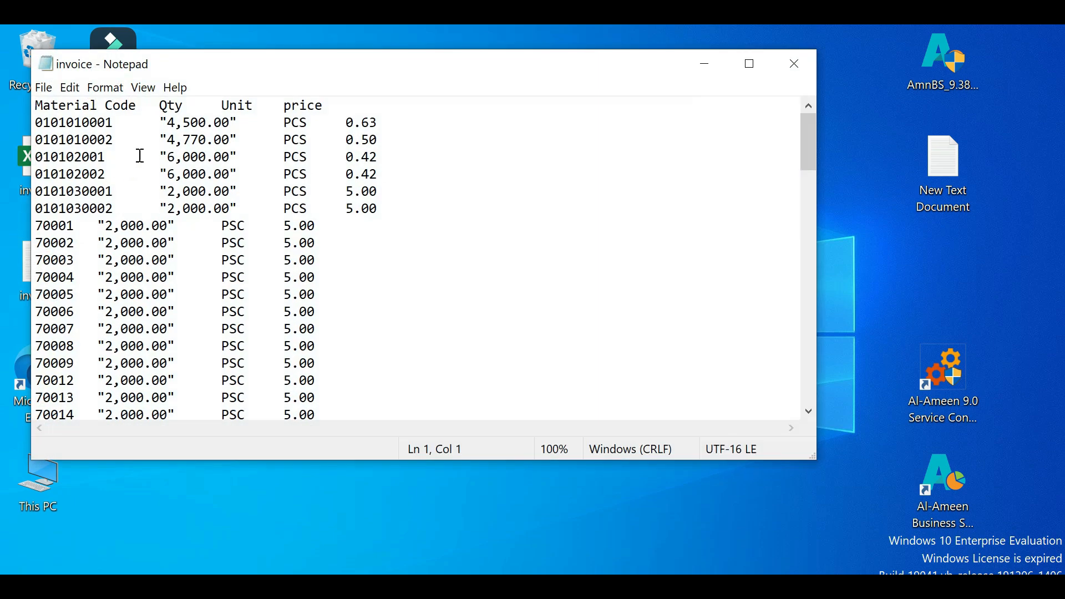
pyautogui.moveTo(167, 123); pyautogui.dragTo(158, 123)
pyautogui.scroll(-14, 205, 161)
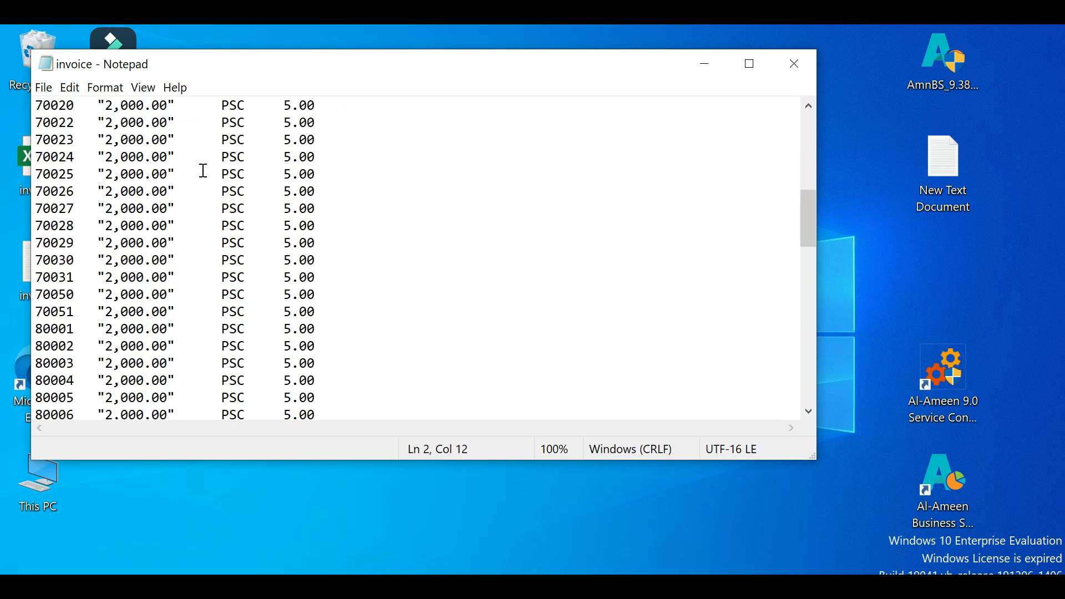
pyautogui.scroll(2, 198, 177)
pyautogui.scroll(12, 198, 177)
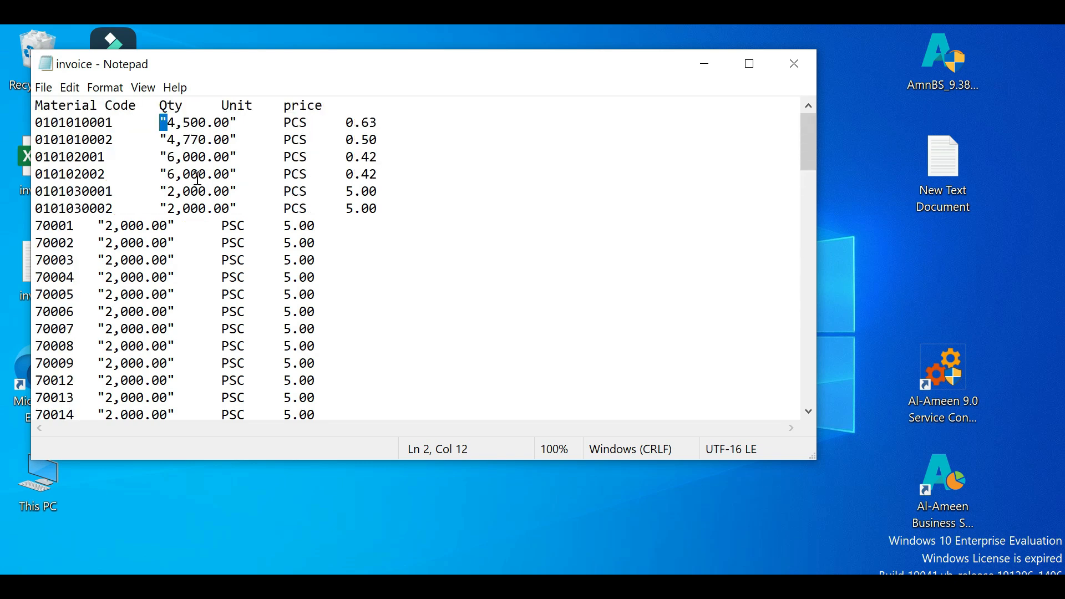
pyautogui.hotkey('ctrl', 'a')
pyautogui.hotkey('ctrl', 'v')
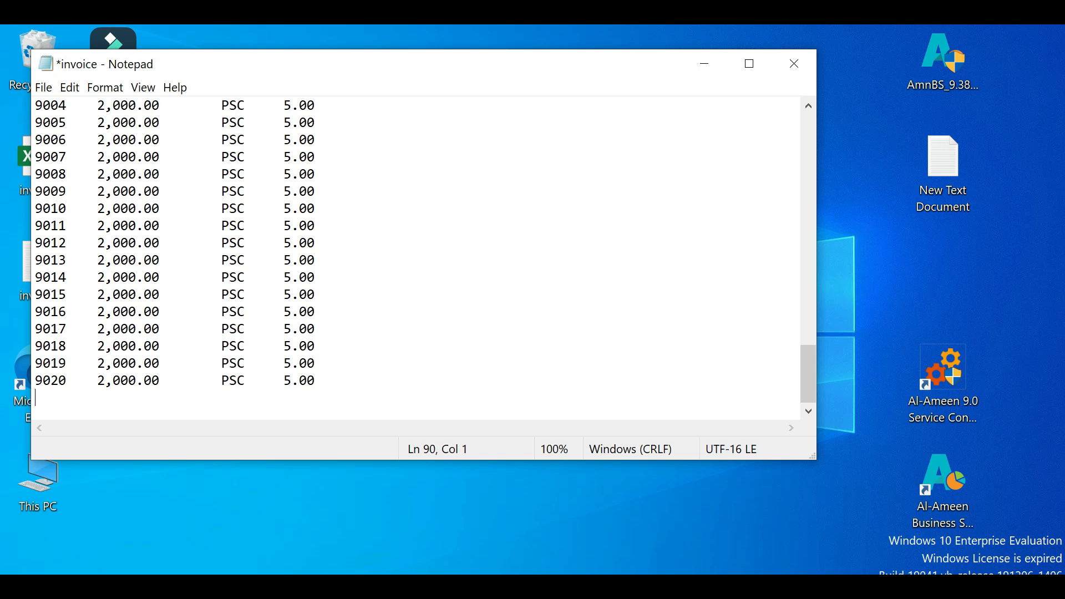
pyautogui.click(377, 295)
pyautogui.hotkey('ctrl', 's')
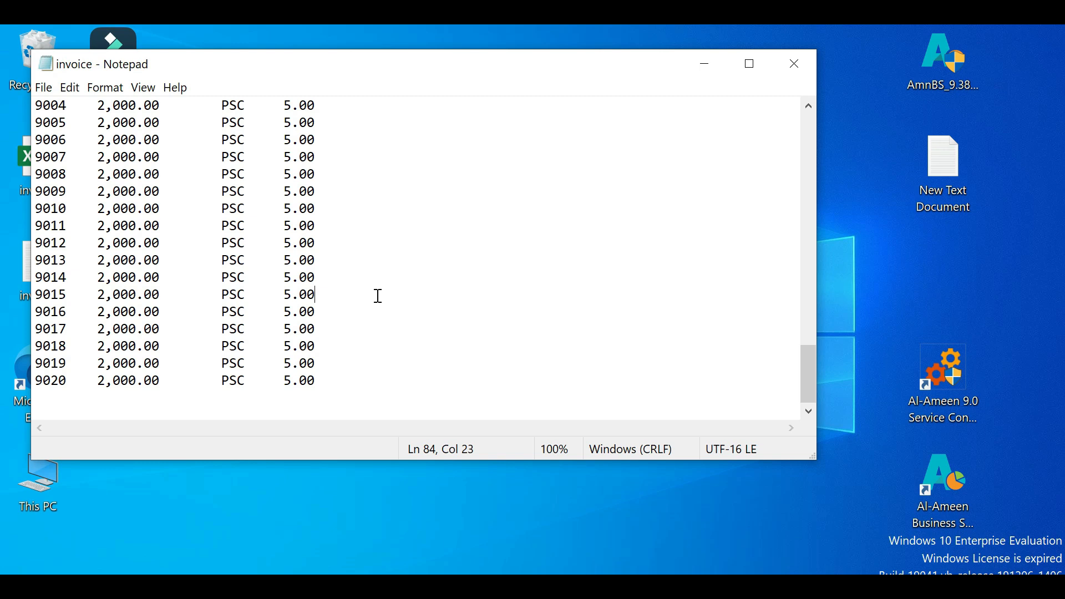
pyautogui.click(795, 63)
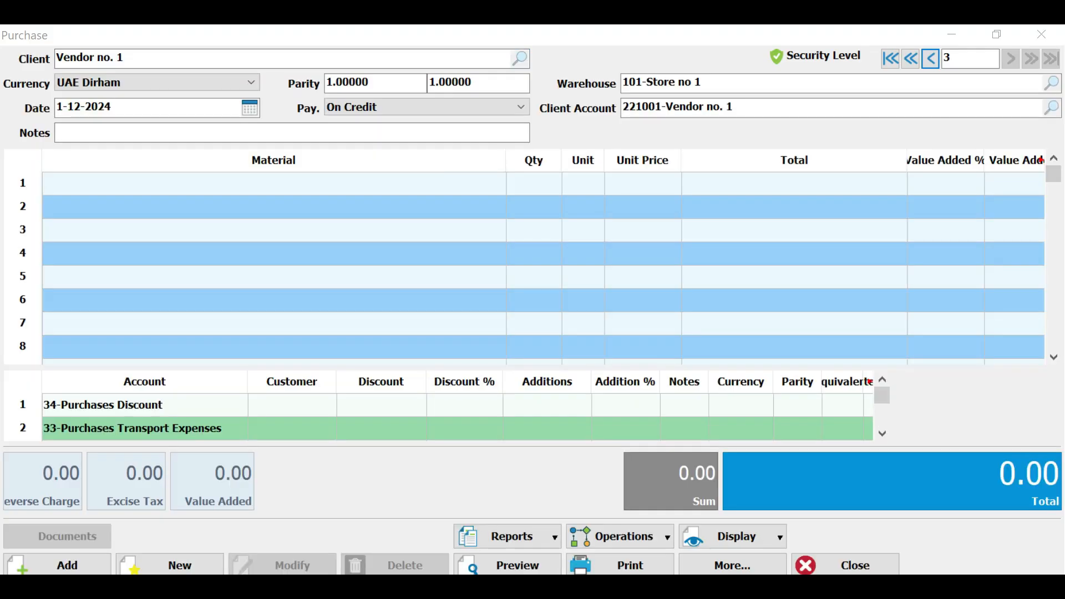
# In Al-Ameen's purchase bill, open the Import Bill setup with File import driver (text file) as the source
pyautogui.click(274, 231)
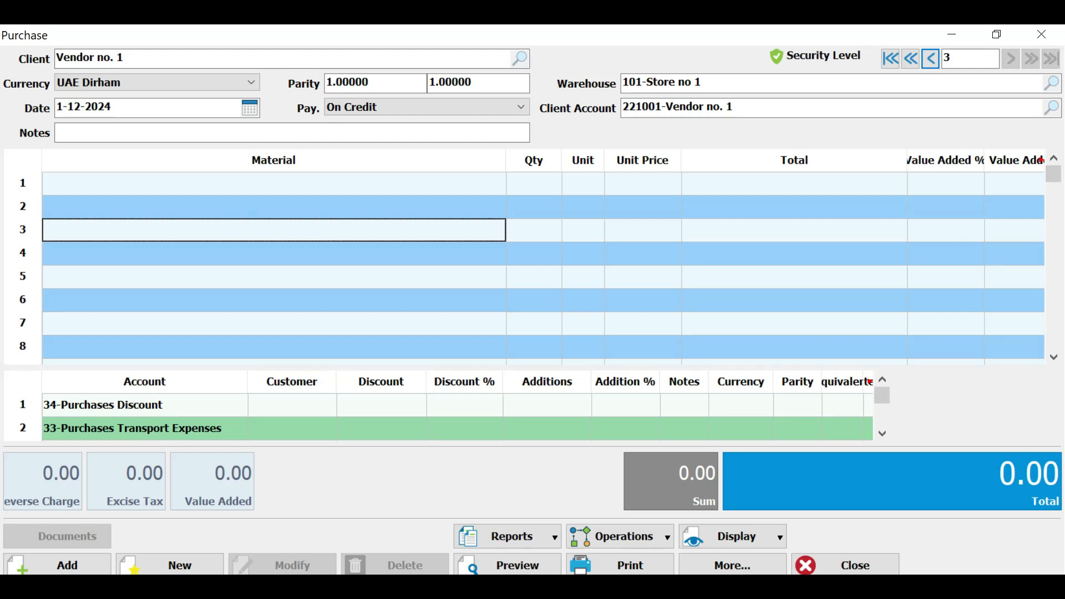
pyautogui.rightClick(33, 162)
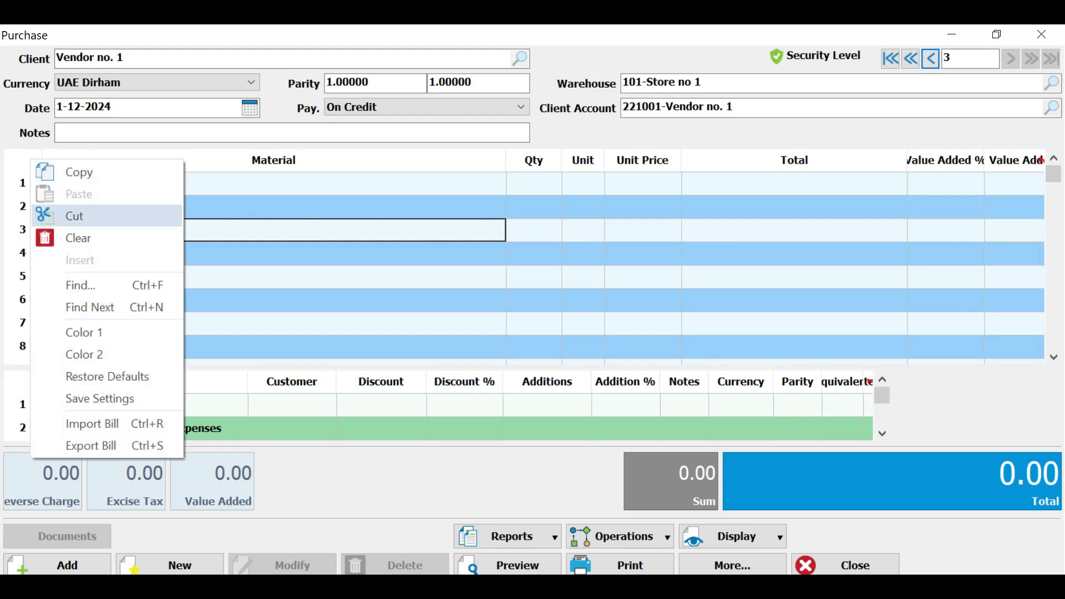
pyautogui.click(107, 424)
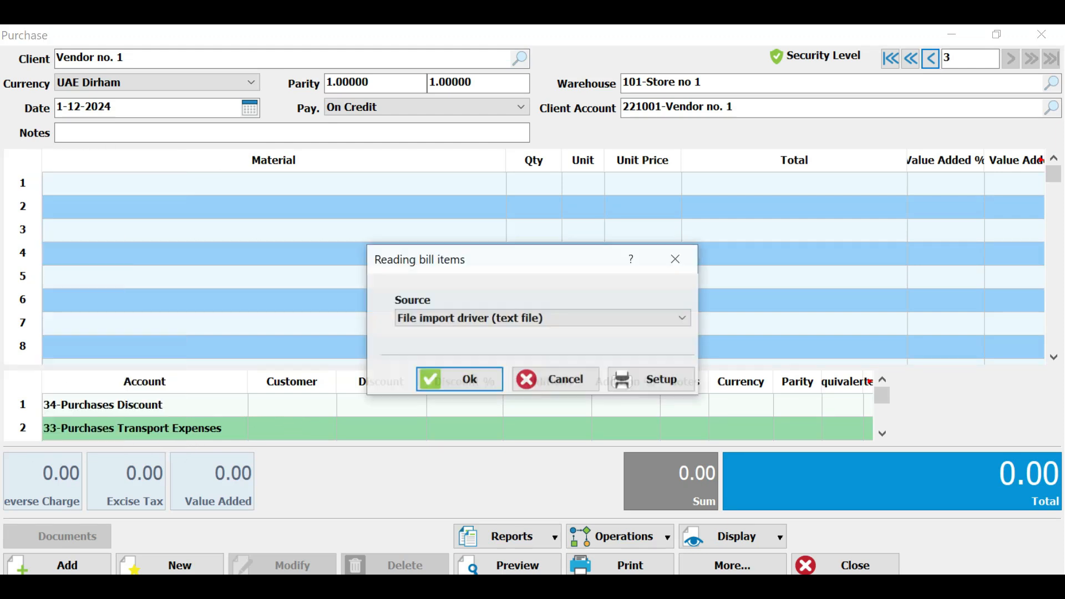
pyautogui.click(543, 318)
pyautogui.click(543, 333)
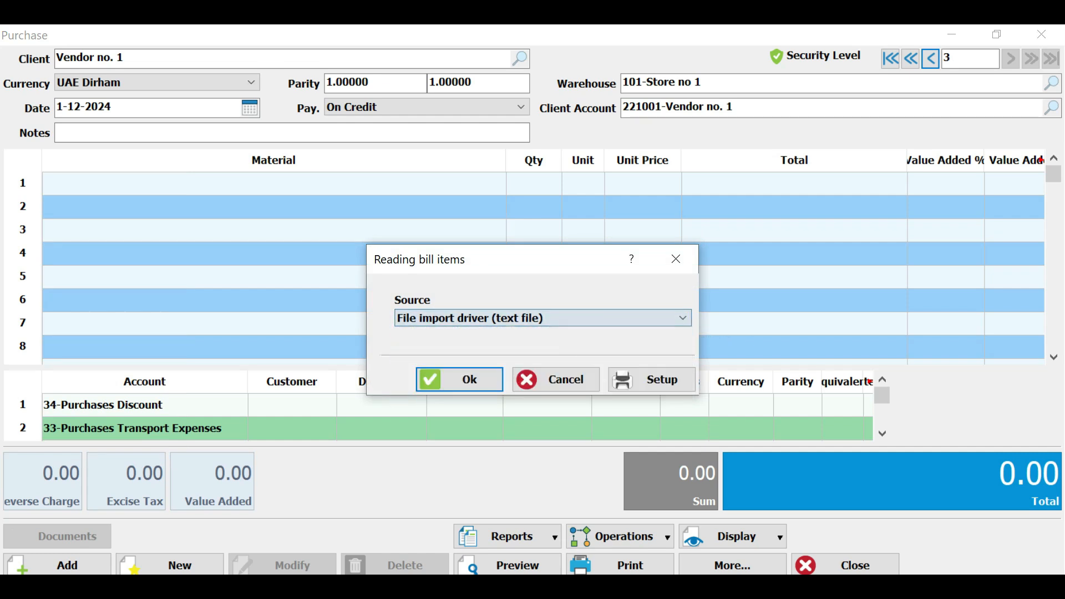
pyautogui.click(652, 379)
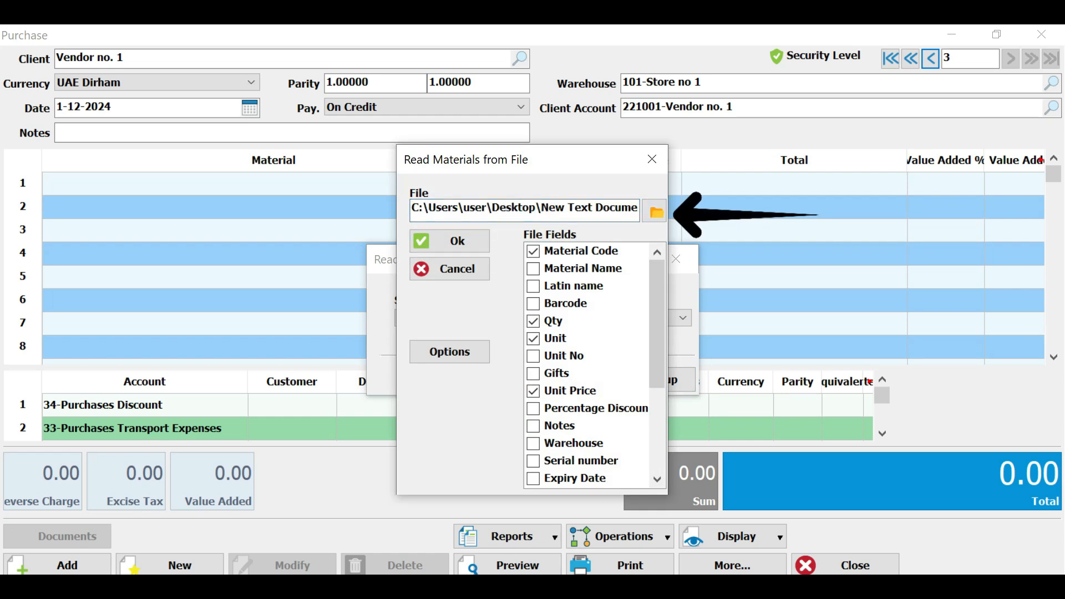
# Choose the invoice text file on the Desktop as the file to read materials from
pyautogui.click(654, 210)
pyautogui.click(559, 210)
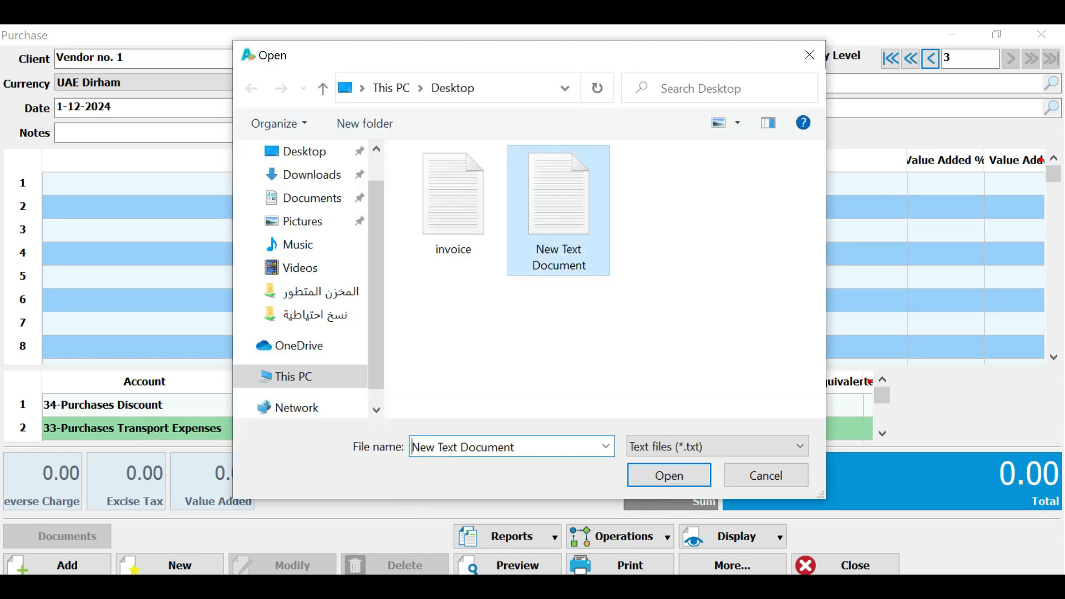
pyautogui.click(453, 210)
pyautogui.click(558, 211)
pyautogui.click(453, 211)
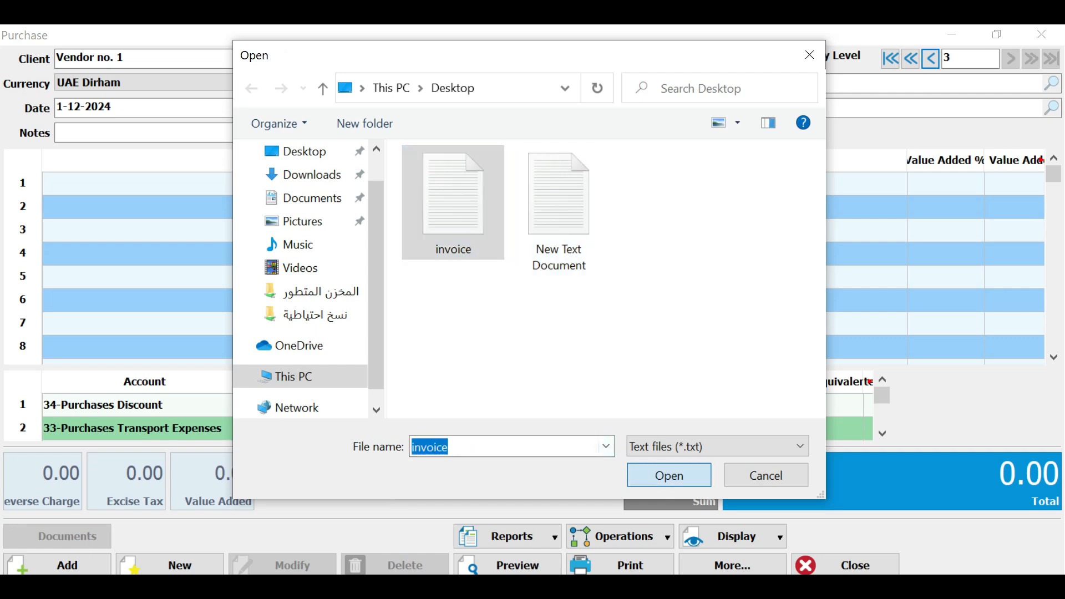
pyautogui.click(669, 475)
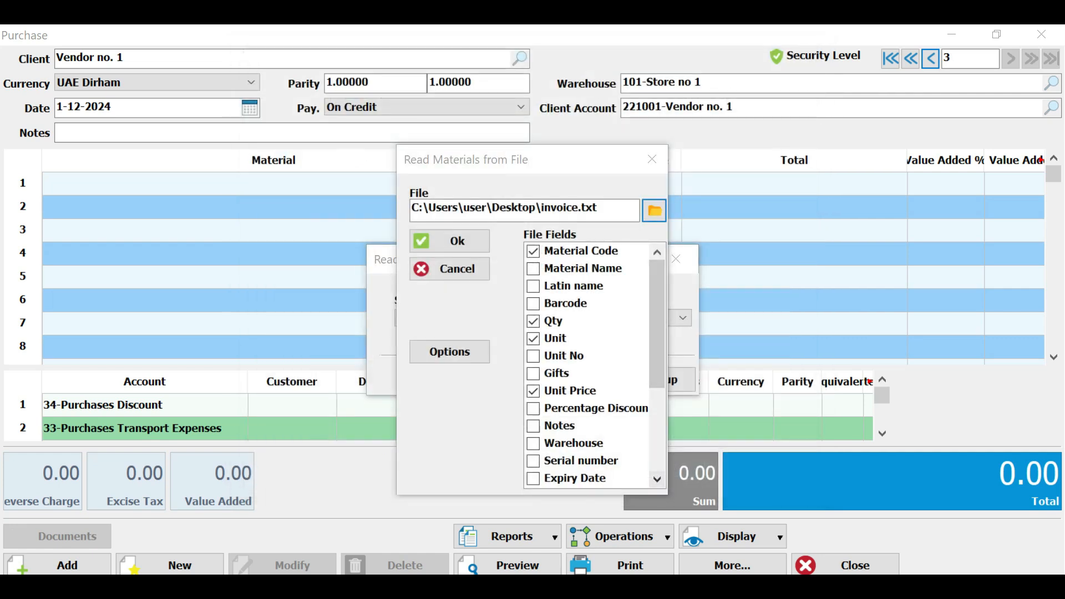
# Clear the Material Code, Qty, Unit and Unit Price file fields
pyautogui.click(533, 252)
pyautogui.click(534, 321)
pyautogui.click(534, 339)
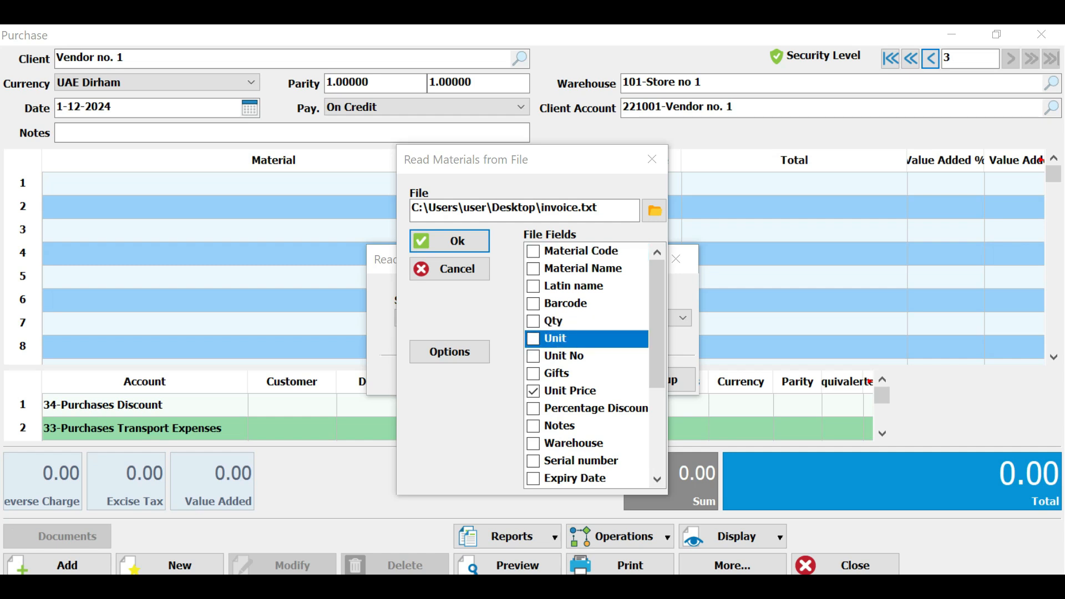
pyautogui.click(533, 391)
# Enable the Material Code, Qty, Unit and Unit Price file fields and import the text file's rows into the purchase bill
pyautogui.click(534, 251)
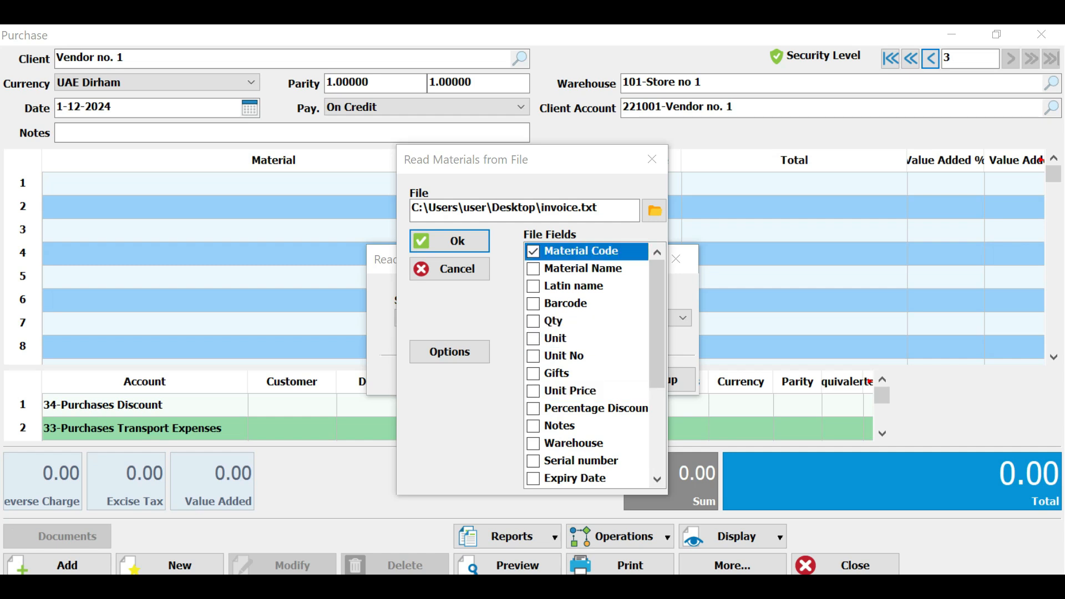
pyautogui.click(533, 321)
pyautogui.click(533, 339)
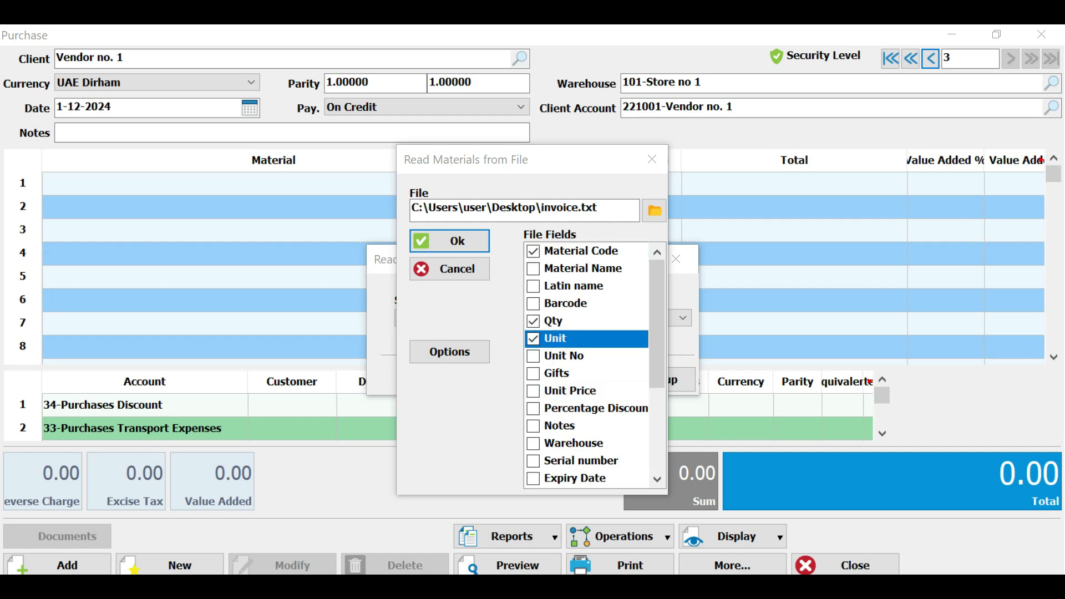
pyautogui.click(534, 391)
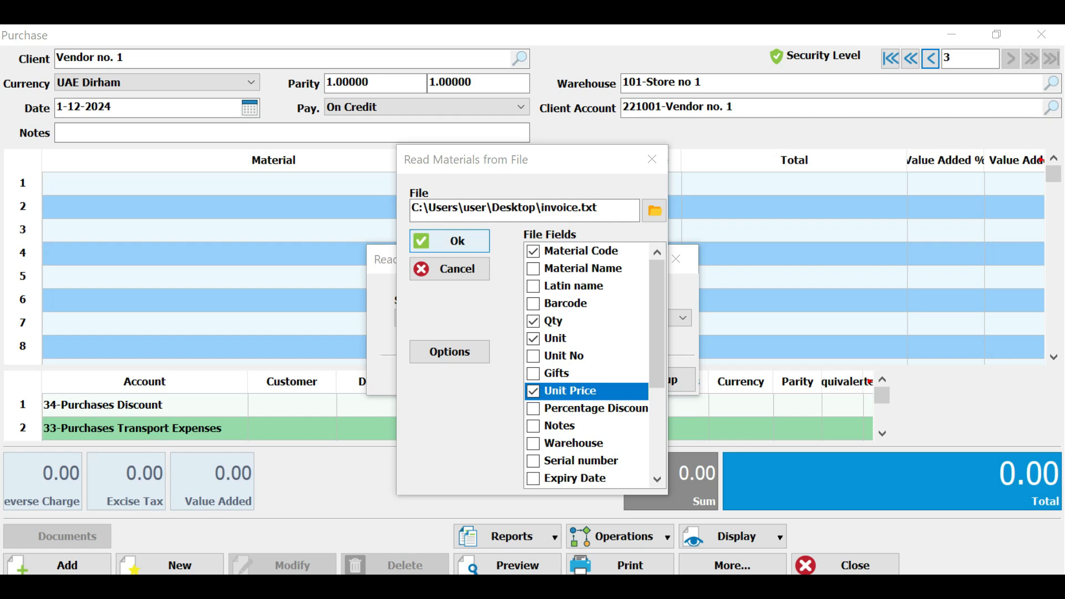
pyautogui.click(450, 241)
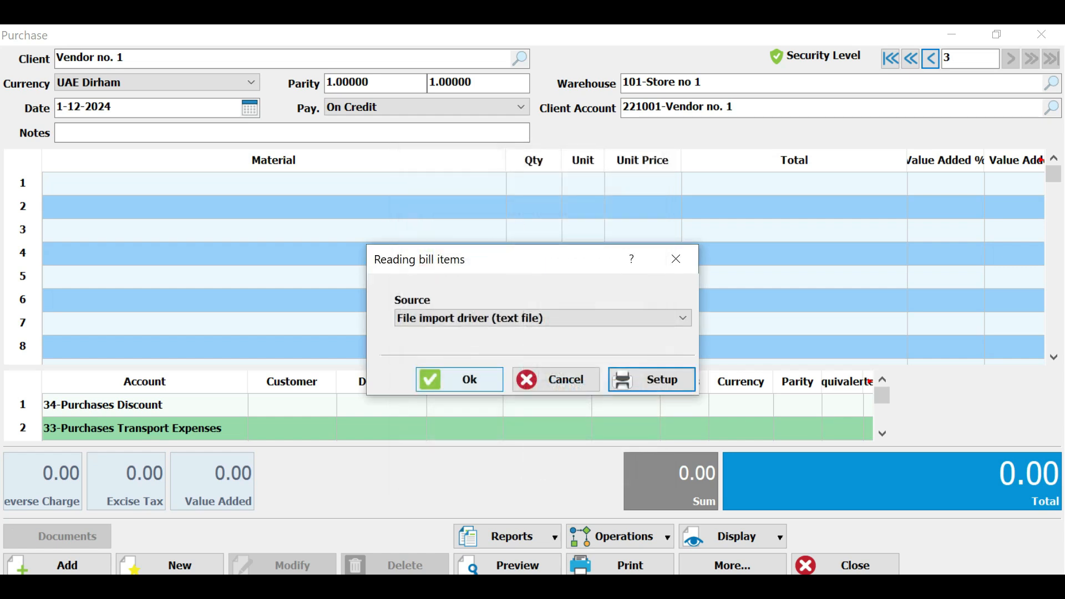
pyautogui.click(460, 379)
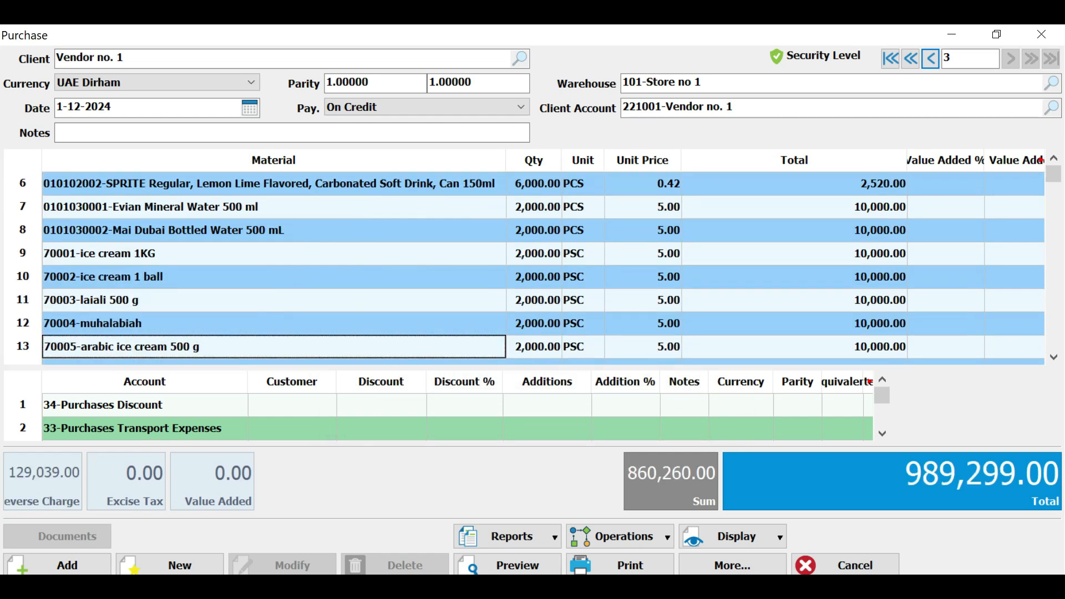
# Review the imported material rows in the purchase bill, checking their quantities, units and unit prices from the last rows up to the first
pyautogui.click(274, 230)
pyautogui.click(274, 253)
pyautogui.click(274, 301)
pyautogui.click(274, 277)
pyautogui.click(642, 323)
pyautogui.press('Down')
pyautogui.press('Down')
pyautogui.press('Down')
pyautogui.press('Down')
pyautogui.press('Down')
pyautogui.press('Down')
pyautogui.press('Down')
pyautogui.press('Down')
pyautogui.press('Up')
pyautogui.press('Up')
pyautogui.press('Up')
pyautogui.press('Up')
pyautogui.press('Up')
pyautogui.press('Up')
pyautogui.press('Up')
pyautogui.press('Up')
pyautogui.press('Up')
pyautogui.press('Up')
pyautogui.press('Up')
pyautogui.press('Up')
pyautogui.press('Up')
pyautogui.press('Up')
pyautogui.press('Up')
pyautogui.press('Up')
pyautogui.press('Up')
pyautogui.press('Up')
pyautogui.press('Up')
pyautogui.press('Up')
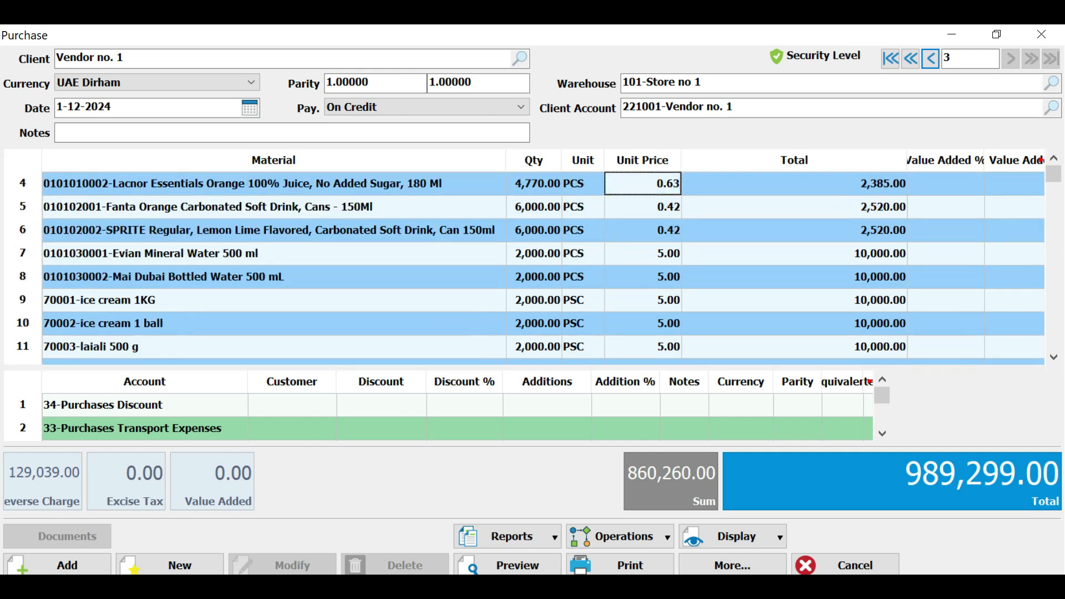
pyautogui.press('Up')
pyautogui.press('Up')
pyautogui.press('Up')
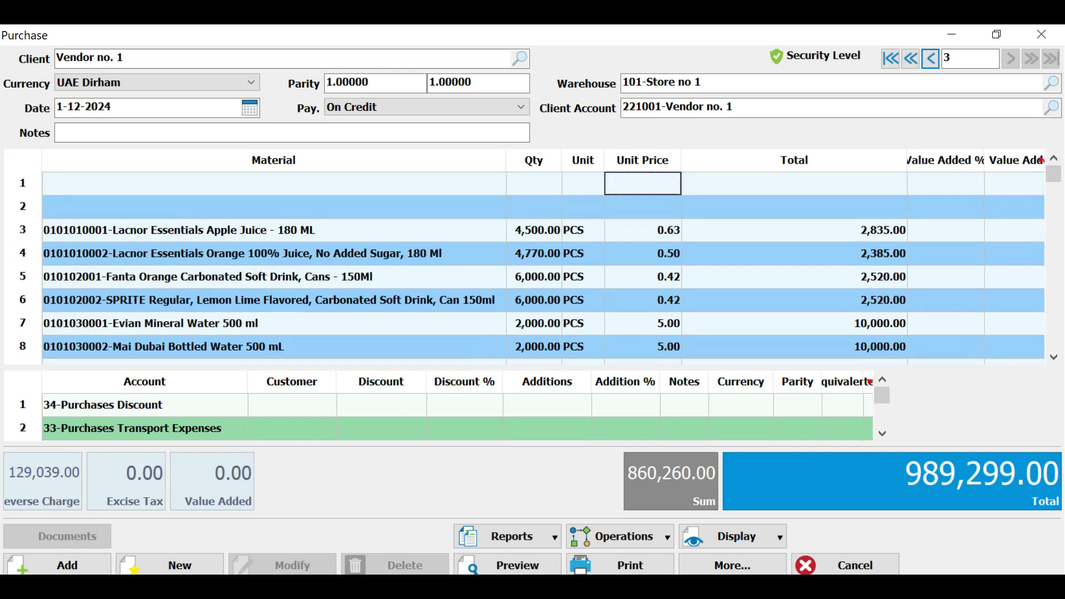
# Look up the vendor in the Client field and set the bill's client to Vendor no. 1
pyautogui.click(147, 56)
pyautogui.write('vend')
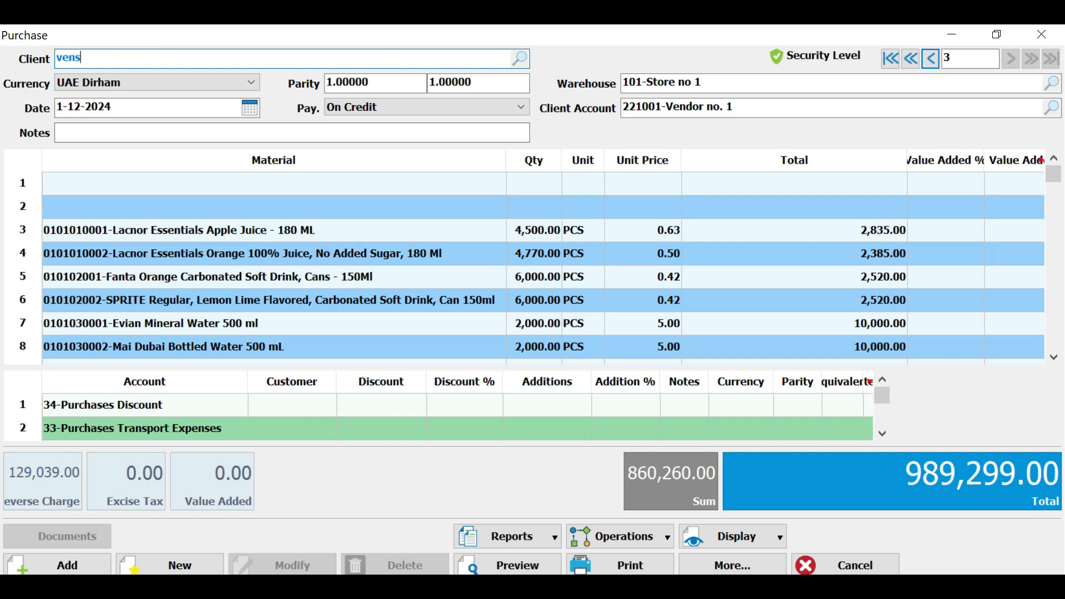
pyautogui.press('Return')
pyautogui.press('Return')
pyautogui.press('Return')
pyautogui.press('Return')
pyautogui.press('Return')
pyautogui.press('Return')
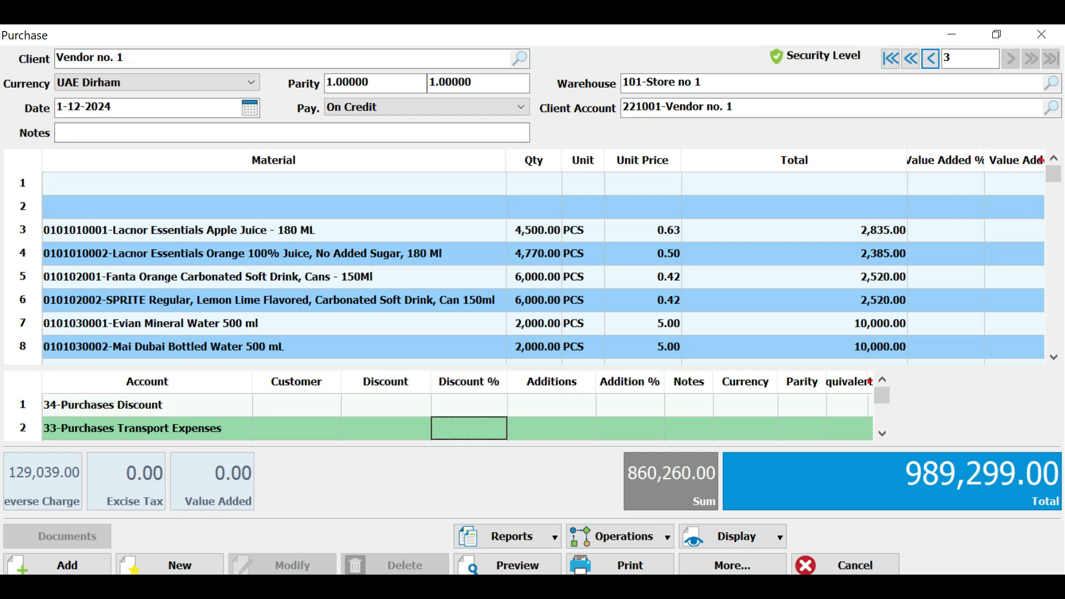
# Check the bill's warehouse and set its payment method to On Credit
pyautogui.click(148, 428)
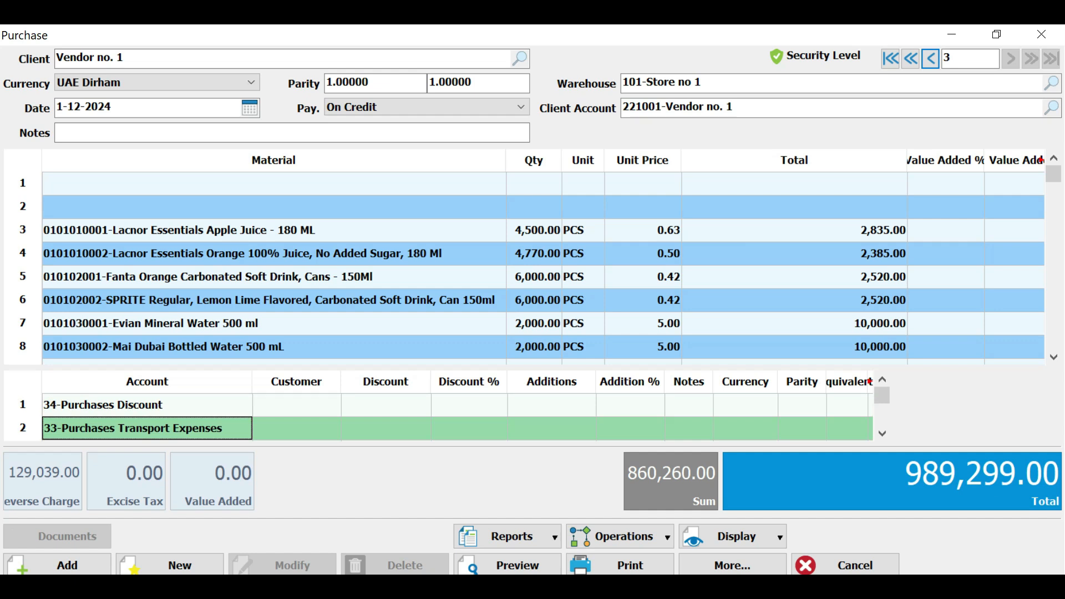
pyautogui.click(749, 85)
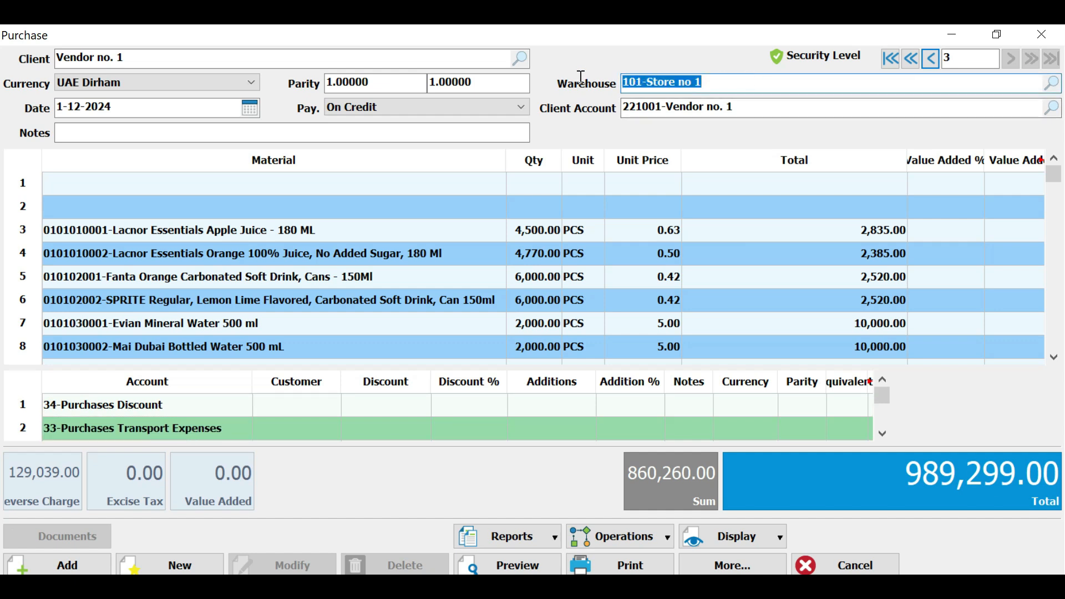
pyautogui.click(477, 107)
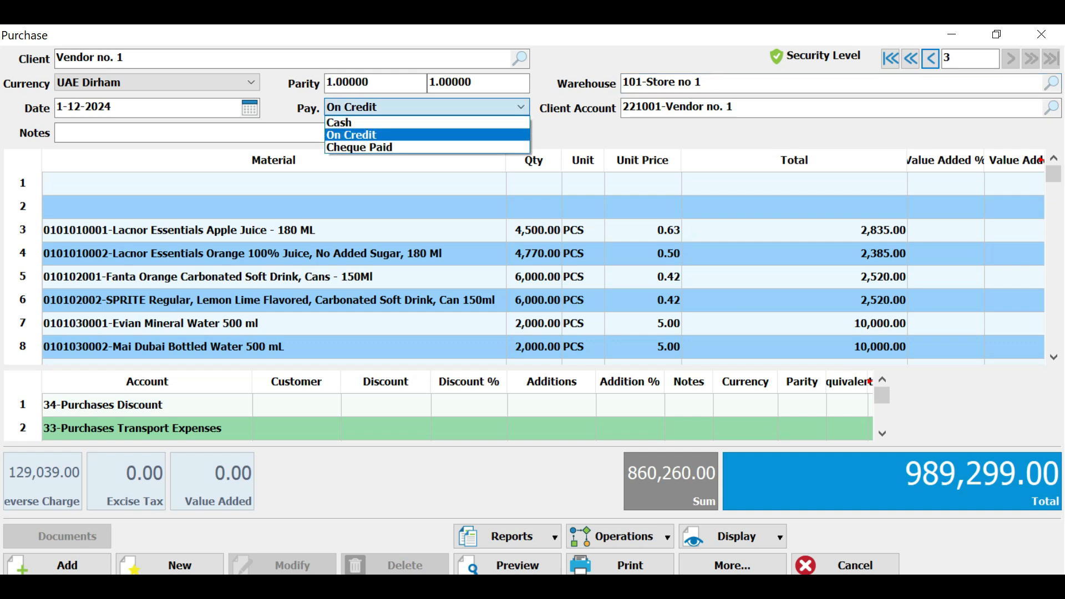
pyautogui.click(422, 135)
pyautogui.click(389, 277)
# Add the purchase bill, confirm saving it, and close the bill printing window
pyautogui.click(66, 565)
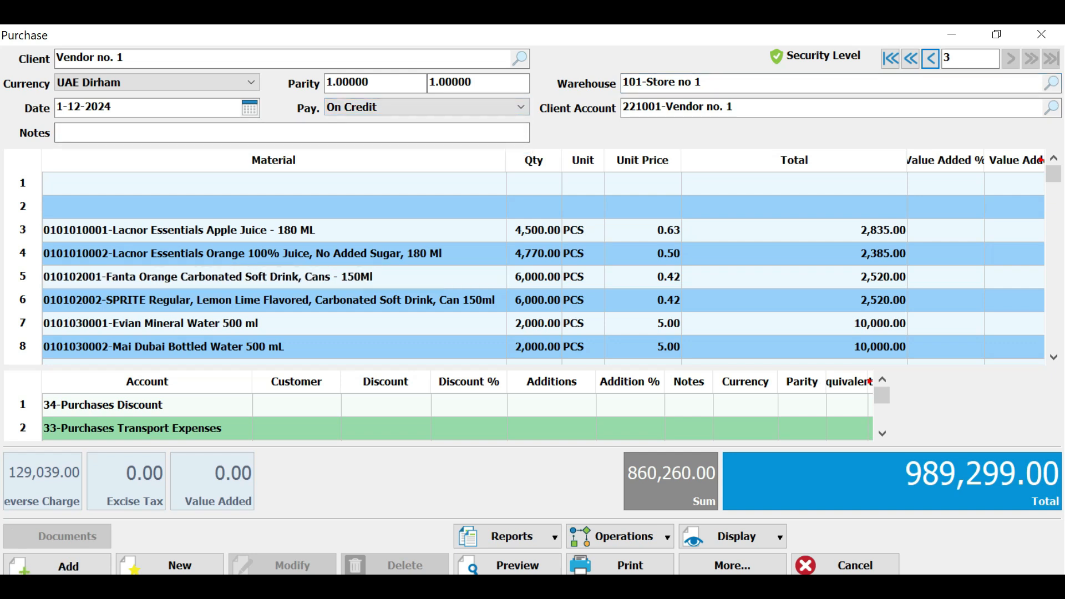
pyautogui.click(499, 383)
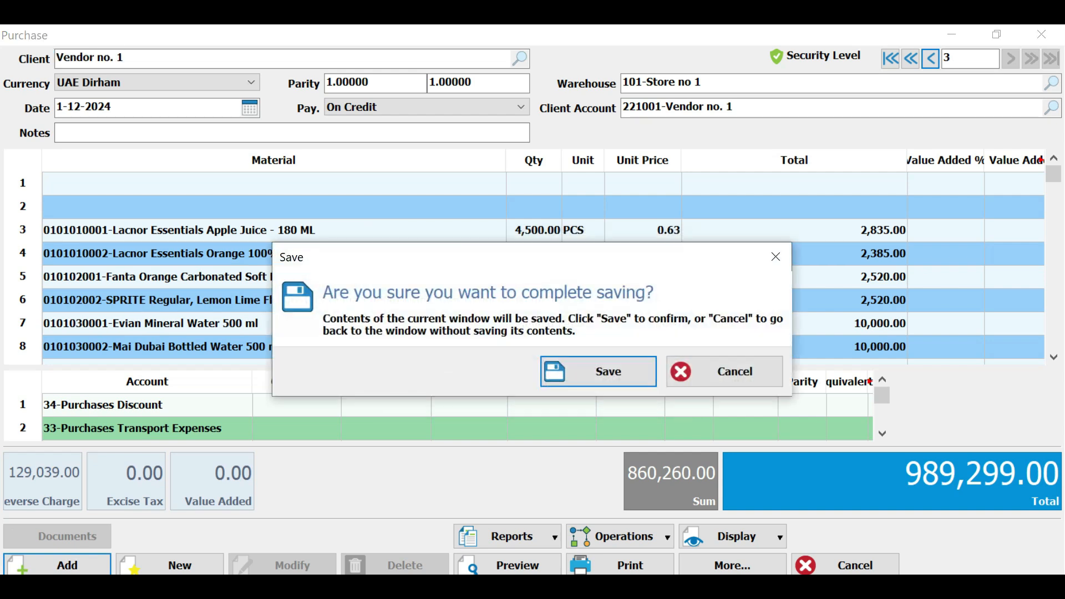
pyautogui.click(597, 372)
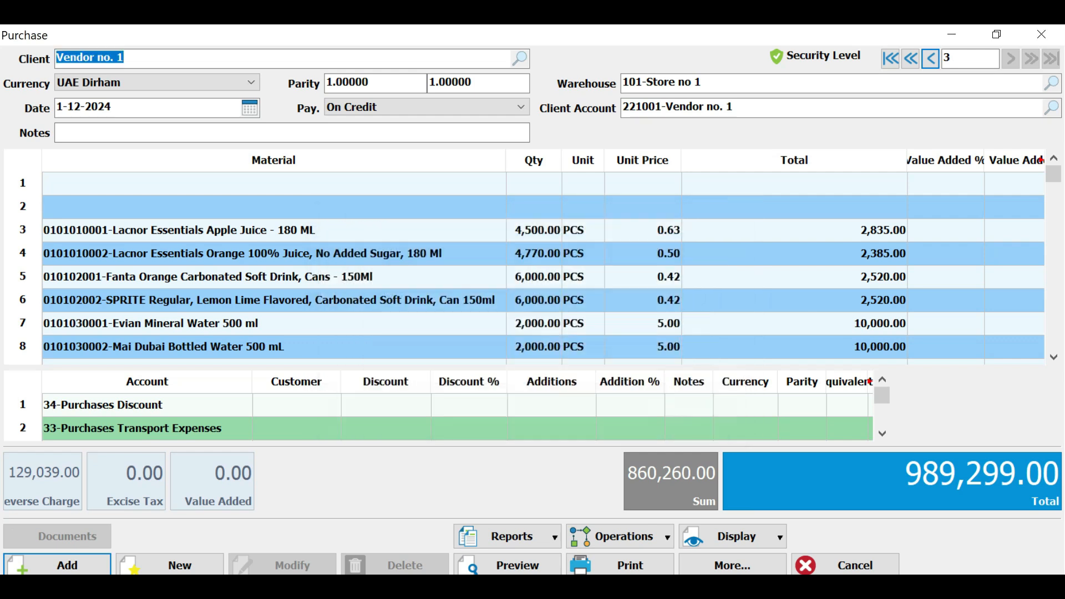
pyautogui.click(709, 108)
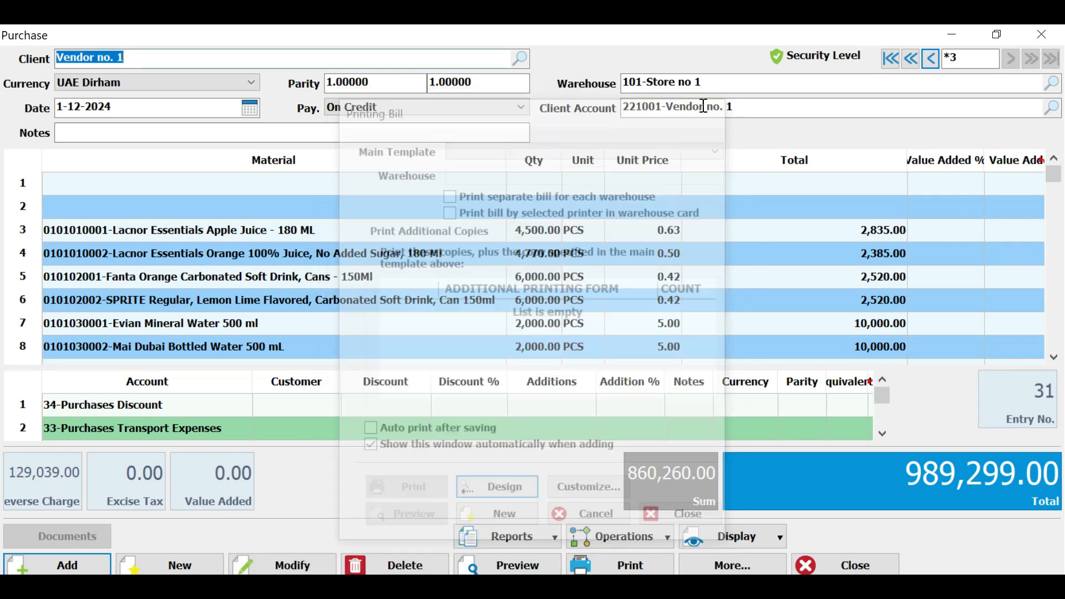